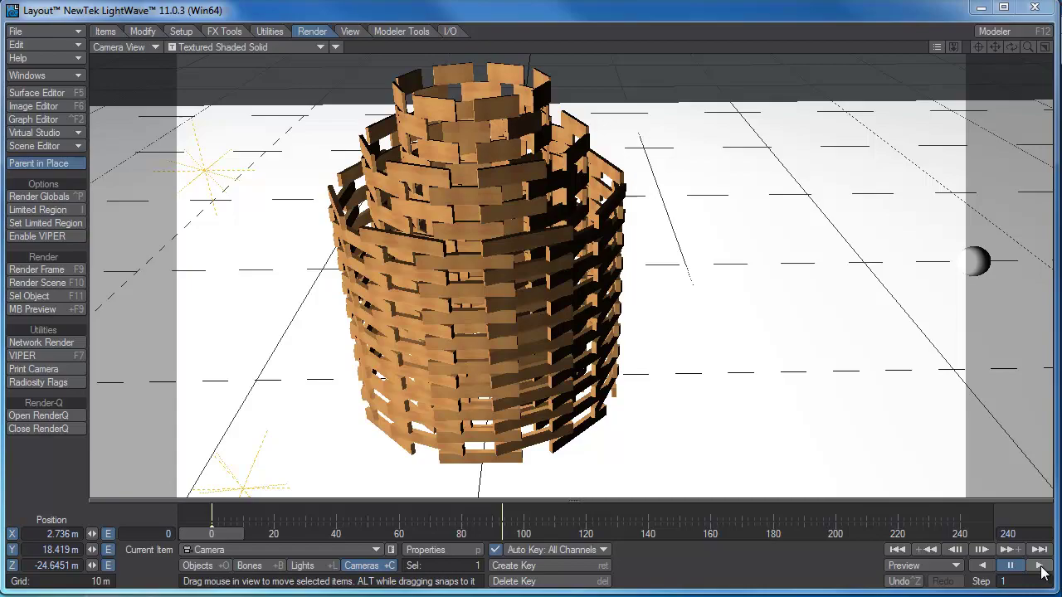
# Run the dynamics so the plank tower collapses, pausing playback at frame 201
pyautogui.click(1040, 568)
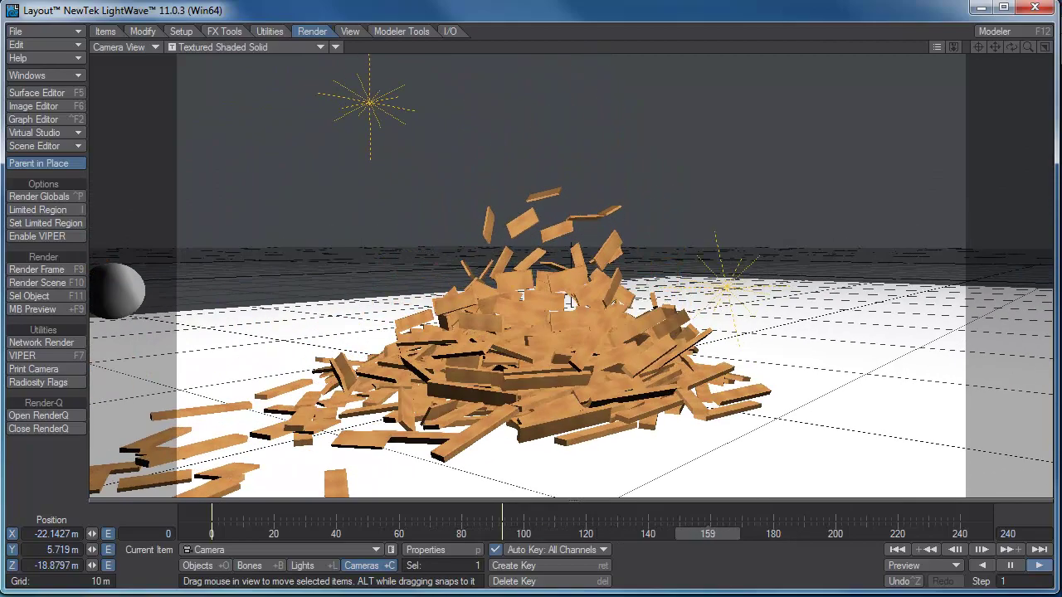
pyautogui.click(1008, 566)
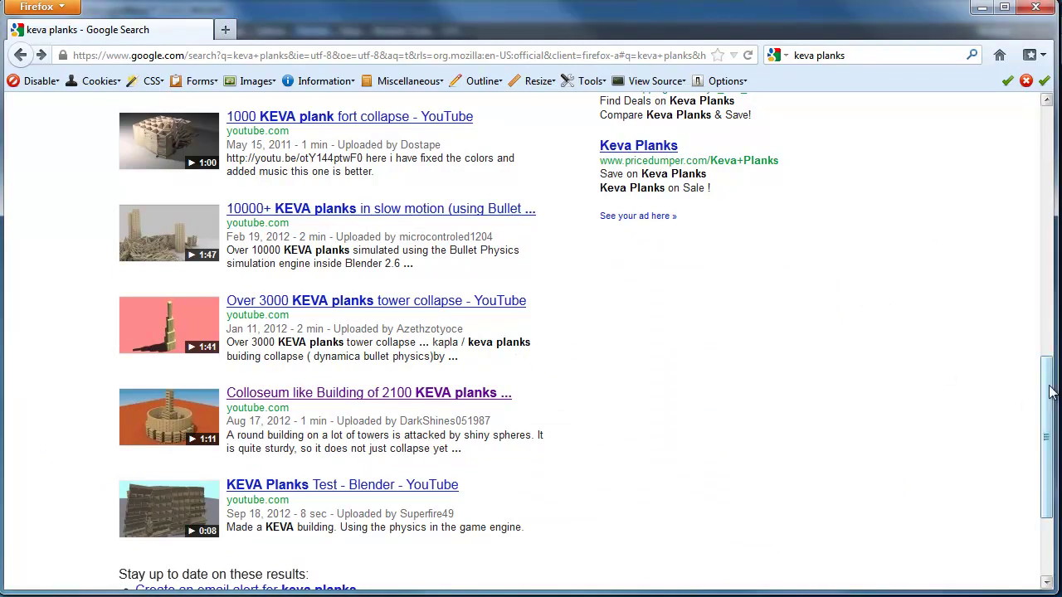
# Scroll the 'keva planks' Google results back up to the top videos
pyautogui.moveTo(1050, 396); pyautogui.dragTo(1046, 219)
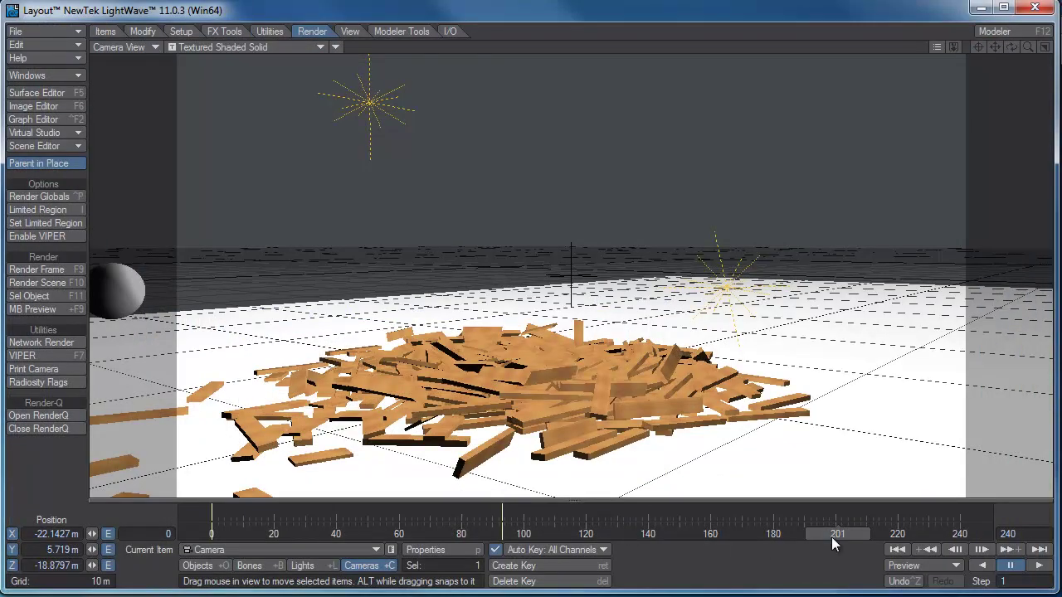
# Rewind the timeline to frame 74 to show the standing tower, then switch to Modeler
pyautogui.moveTo(831, 537); pyautogui.dragTo(210, 536)
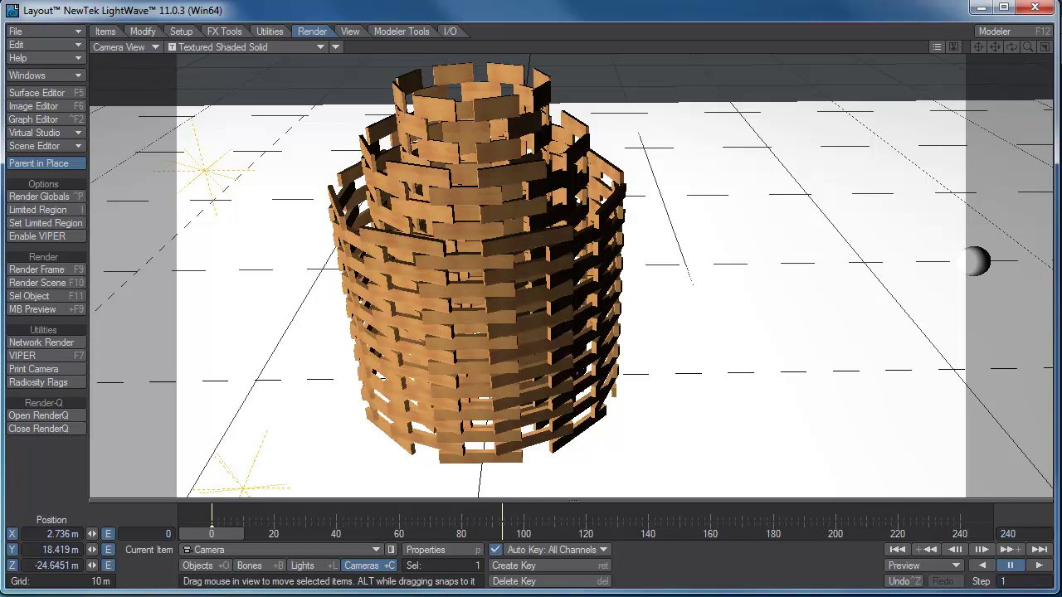
pyautogui.press('F12')
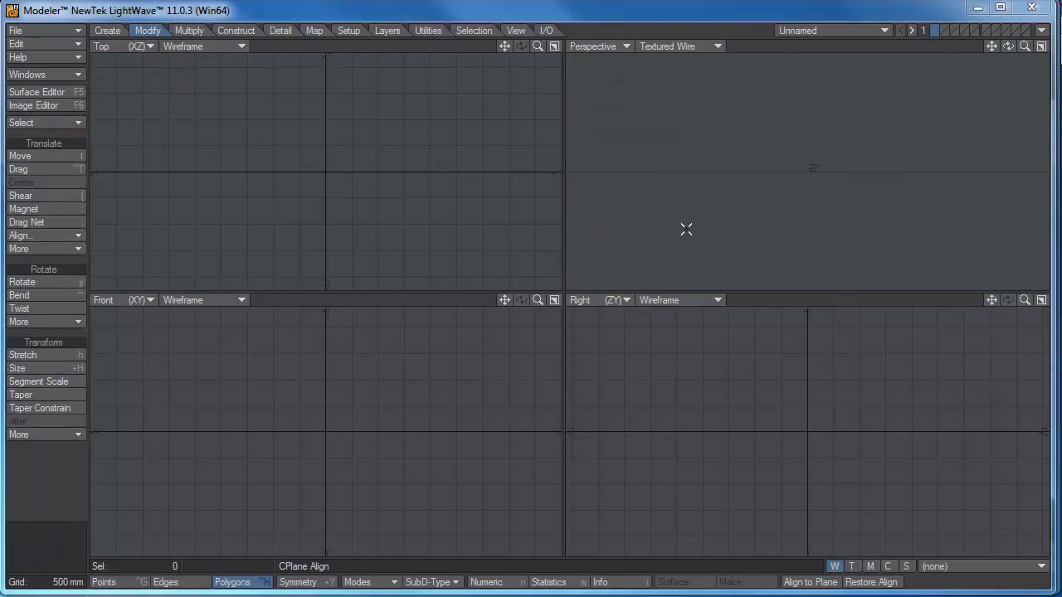
# Tilt the Perspective viewport of the empty object to reveal the ground grid
pyautogui.moveTo(1008, 46); pyautogui.dragTo(521, 280)
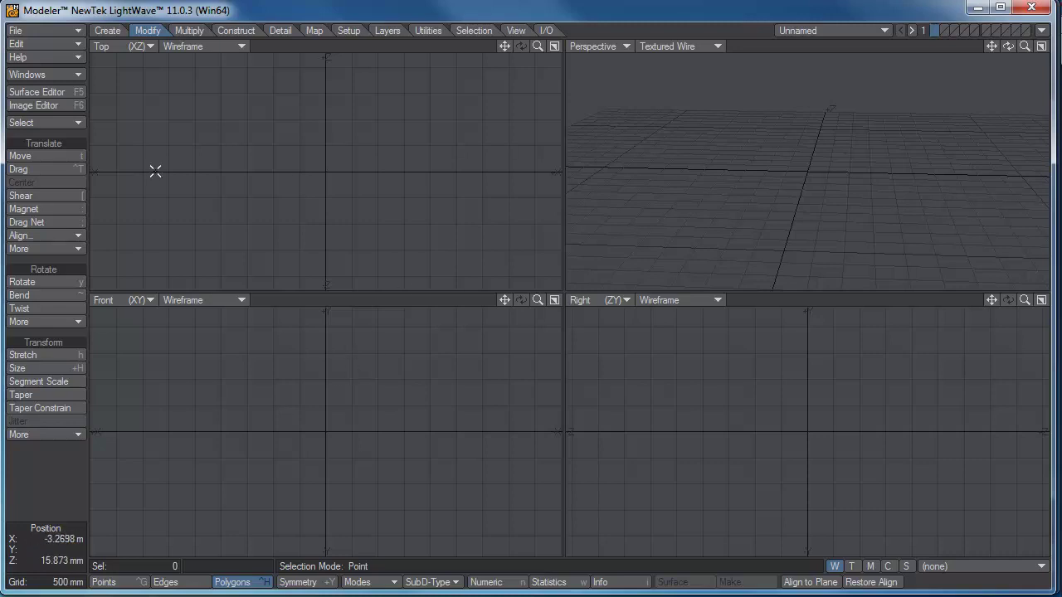
# Start the Box tool with its Numeric panel moved out of the way
pyautogui.click(108, 30)
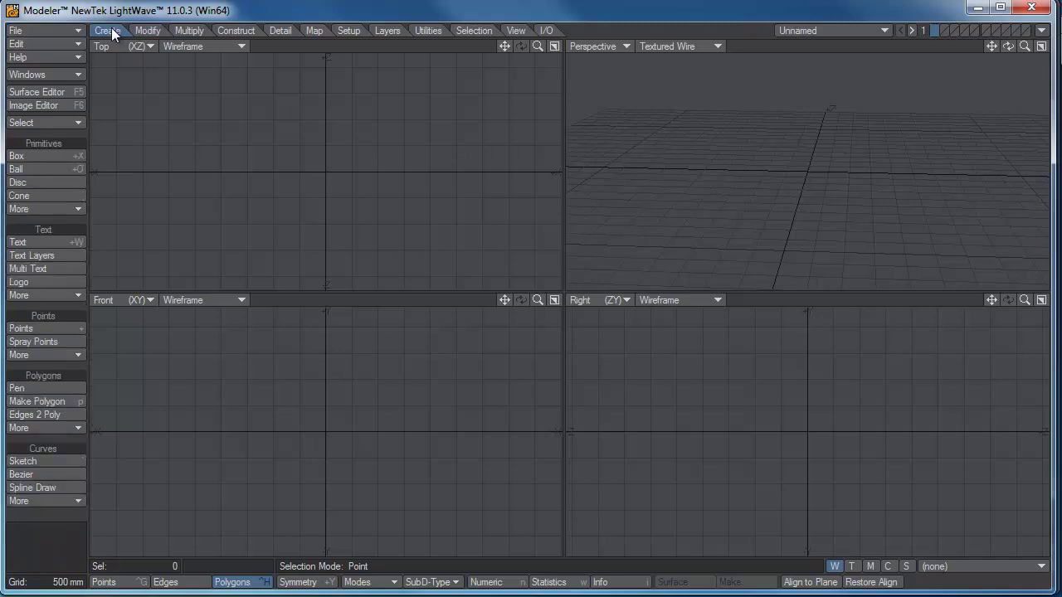
pyautogui.click(75, 155)
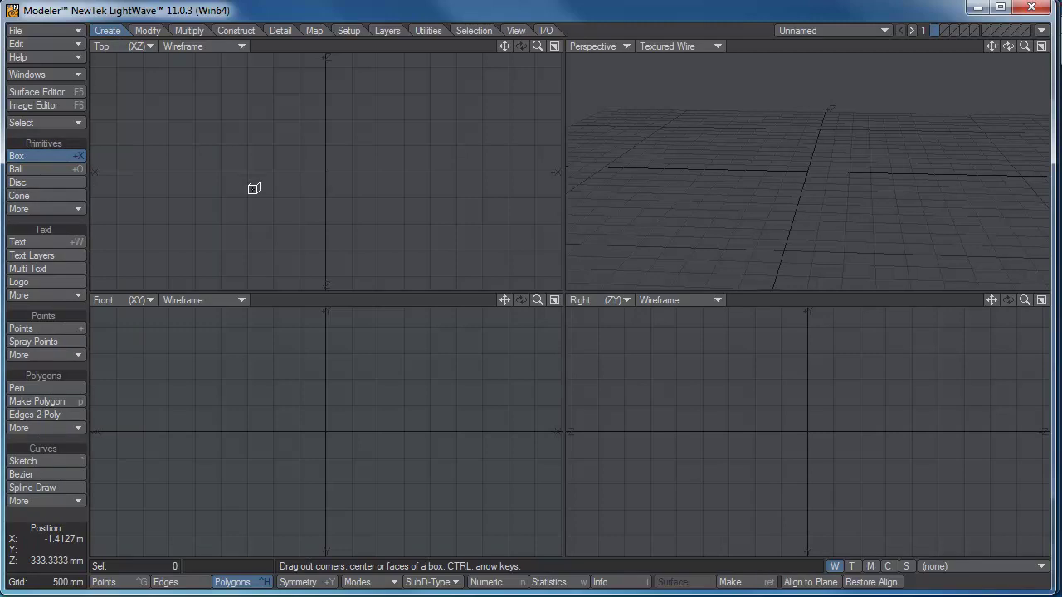
pyautogui.press('n')
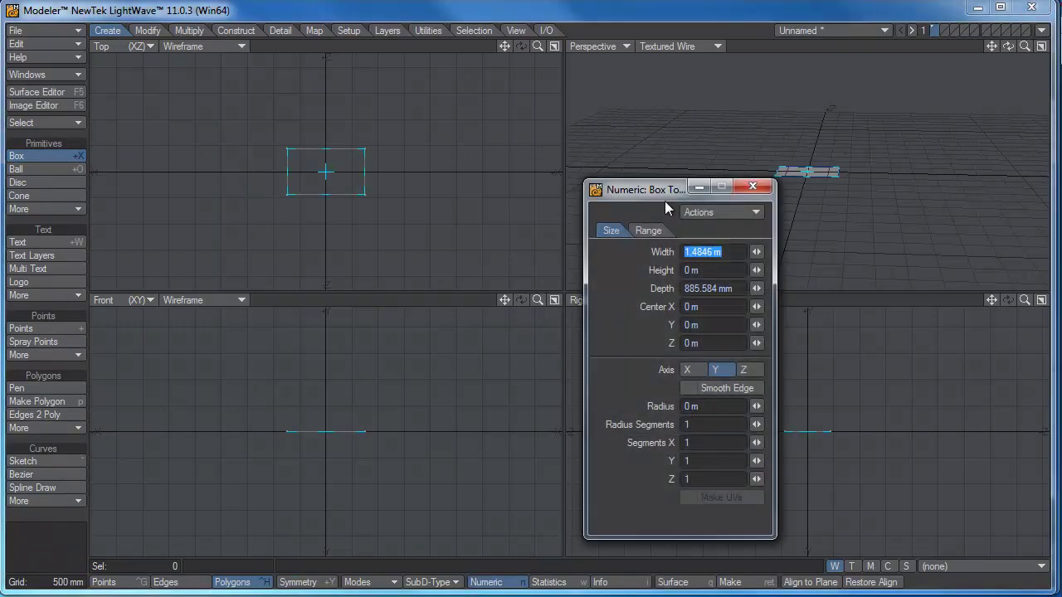
pyautogui.moveTo(637, 190); pyautogui.dragTo(499, 142)
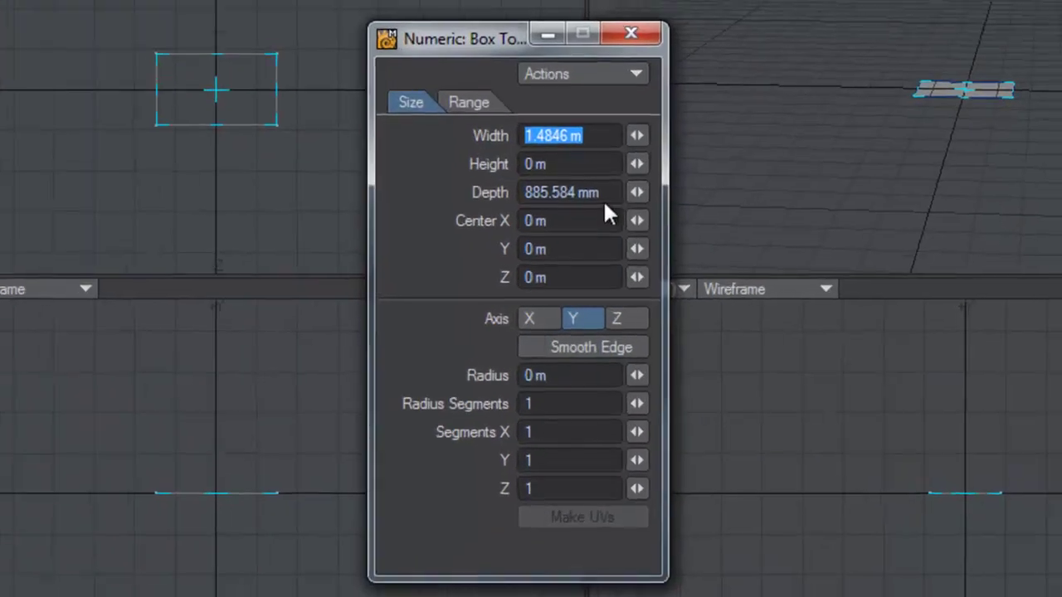
pyautogui.click(570, 157)
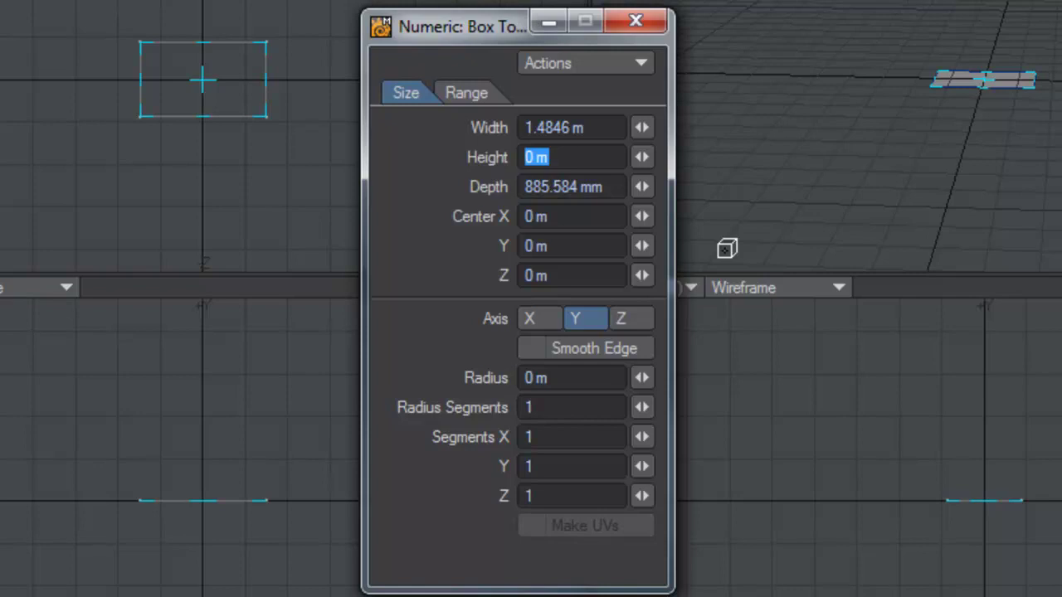
# Enter box Width 200 mm, Height 400 mm and Depth 1 m
pyautogui.click(594, 128)
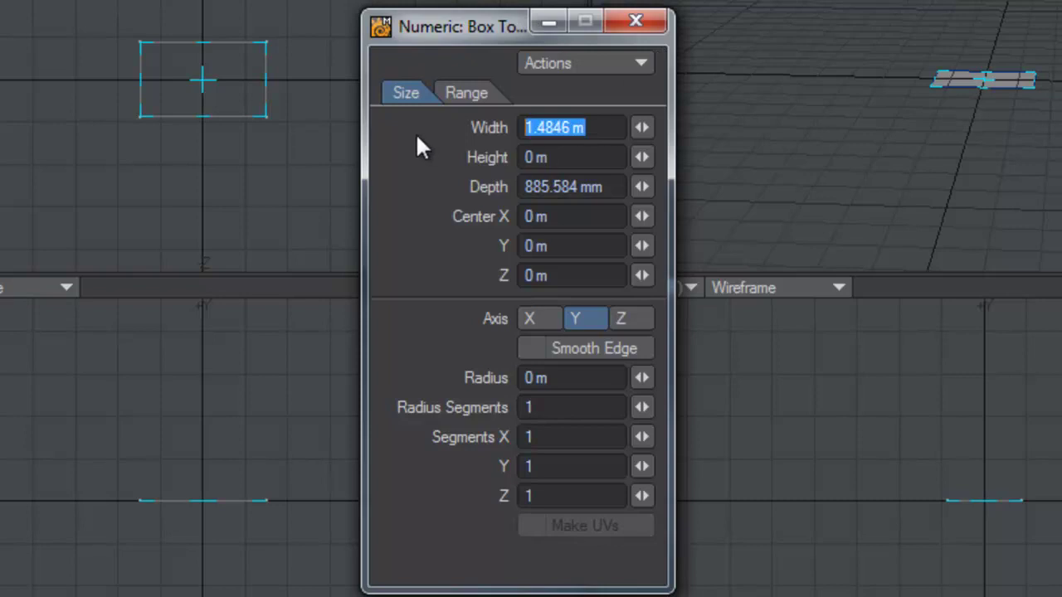
pyautogui.press('BackSpace')
pyautogui.write('.2')
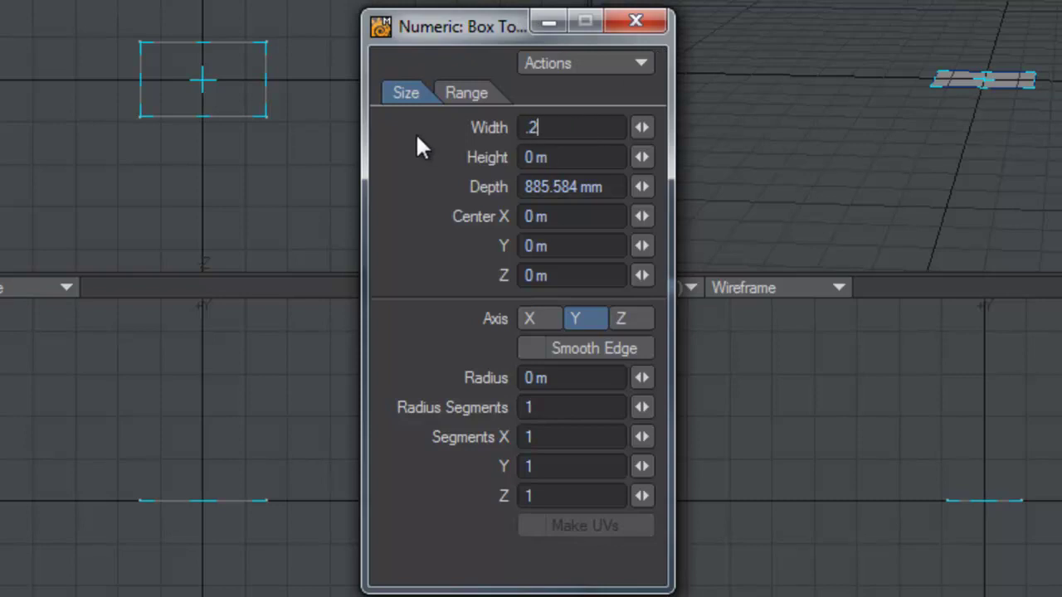
pyautogui.press('Tab')
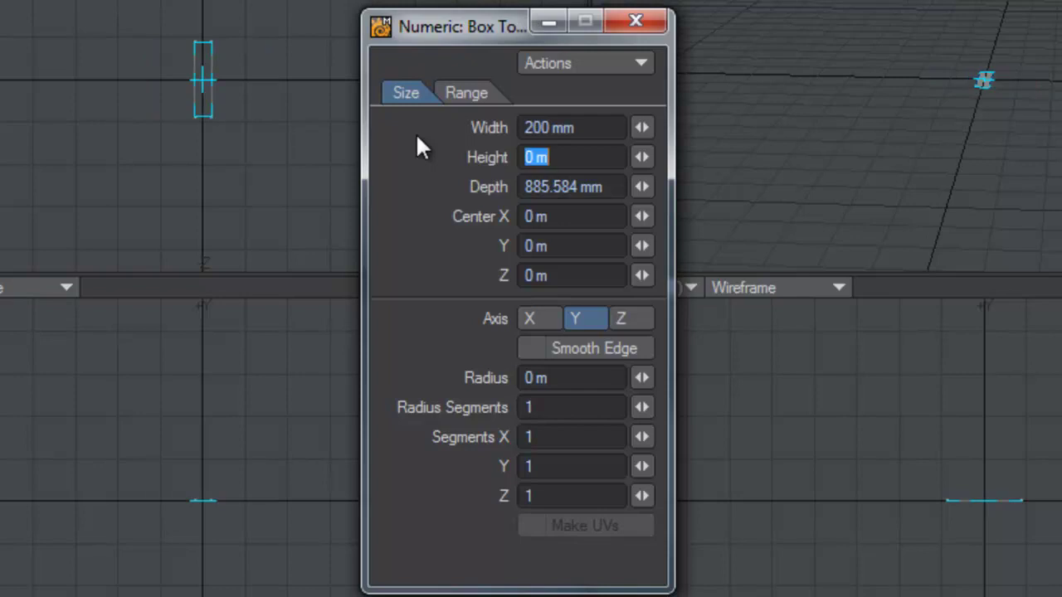
pyautogui.press('BackSpace')
pyautogui.write('.4')
pyautogui.press('Tab')
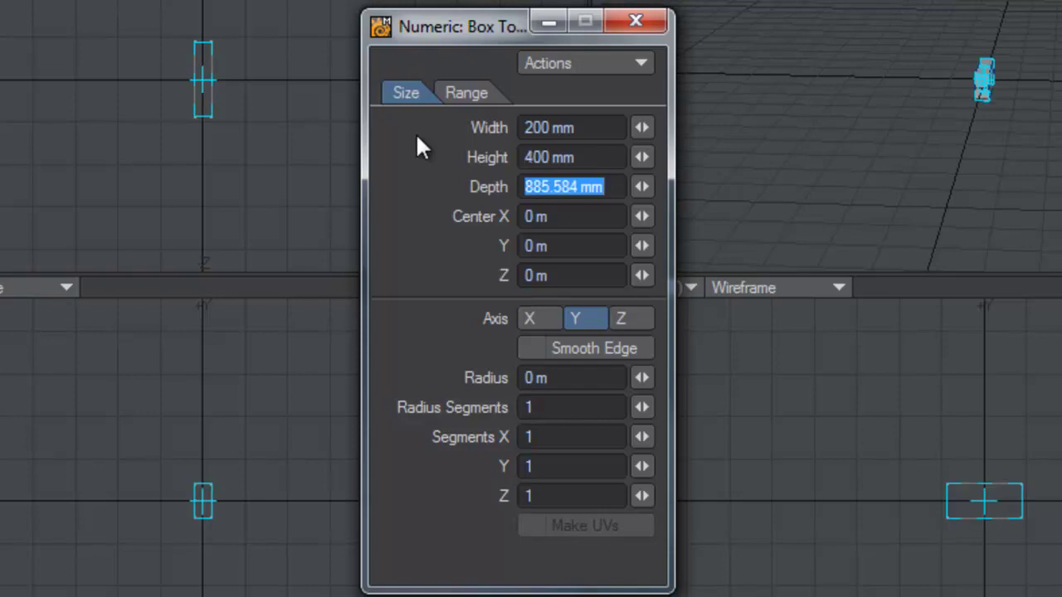
pyautogui.write('1')
pyautogui.press('Tab')
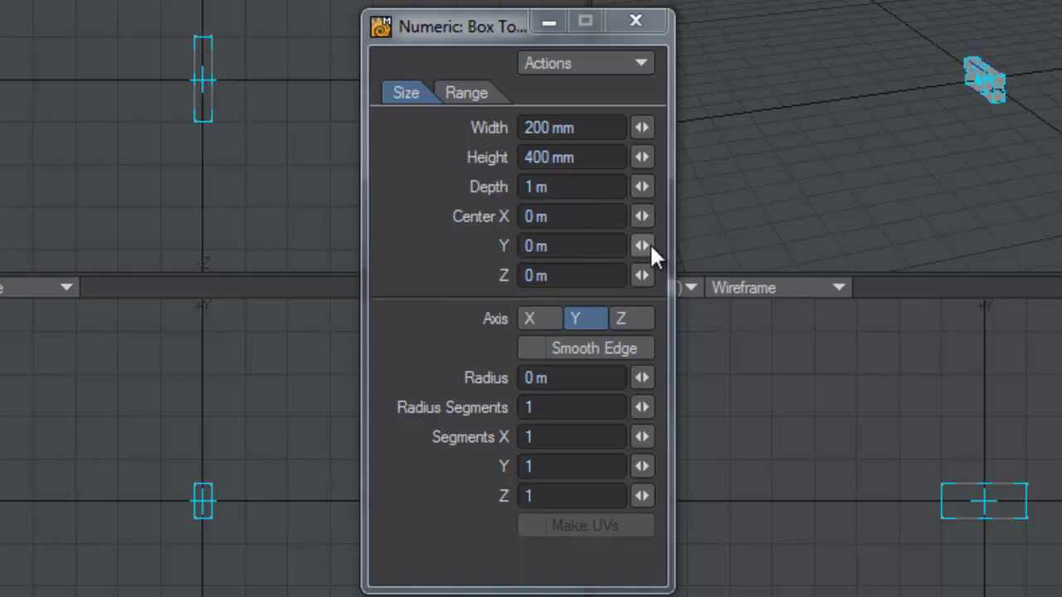
# Reset the box Center Y to 0 and set Center X to 3 m
pyautogui.moveTo(650, 247); pyautogui.dragTo(810, 247)
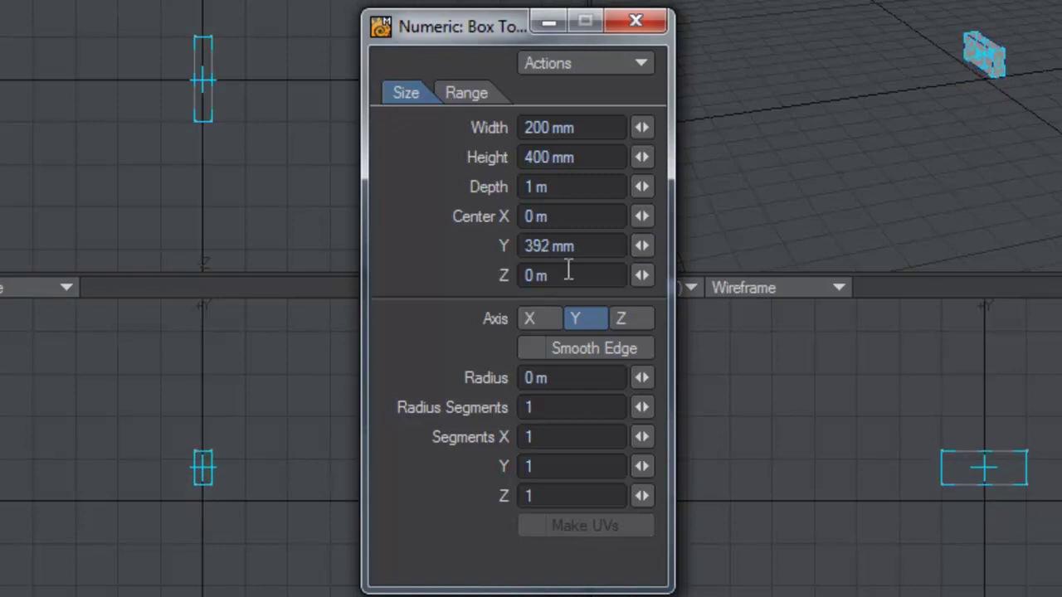
pyautogui.click(559, 245)
pyautogui.write('0')
pyautogui.press('Tab')
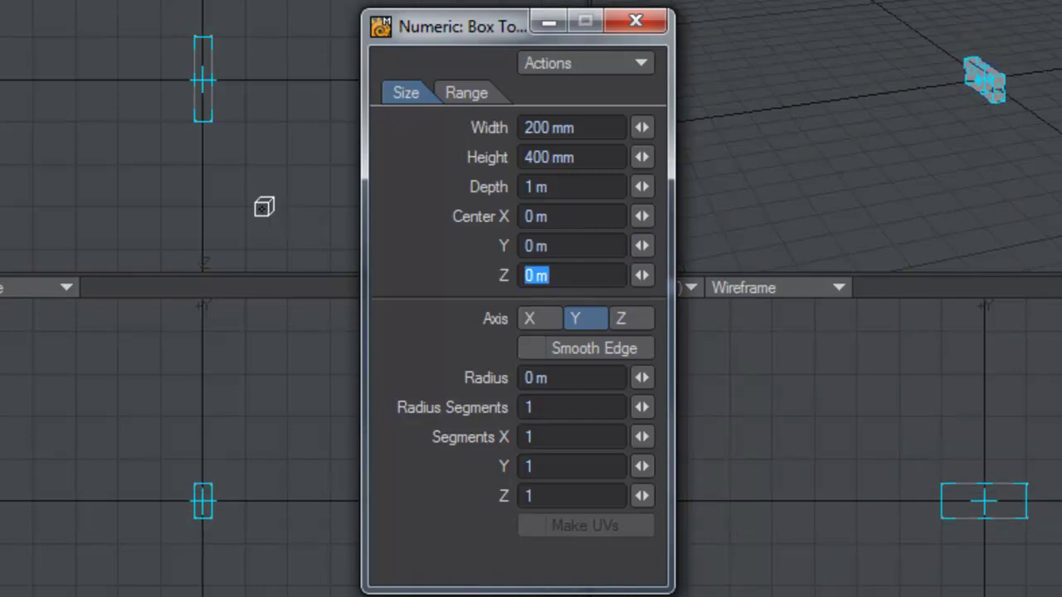
pyautogui.moveTo(642, 216); pyautogui.dragTo(999, 216)
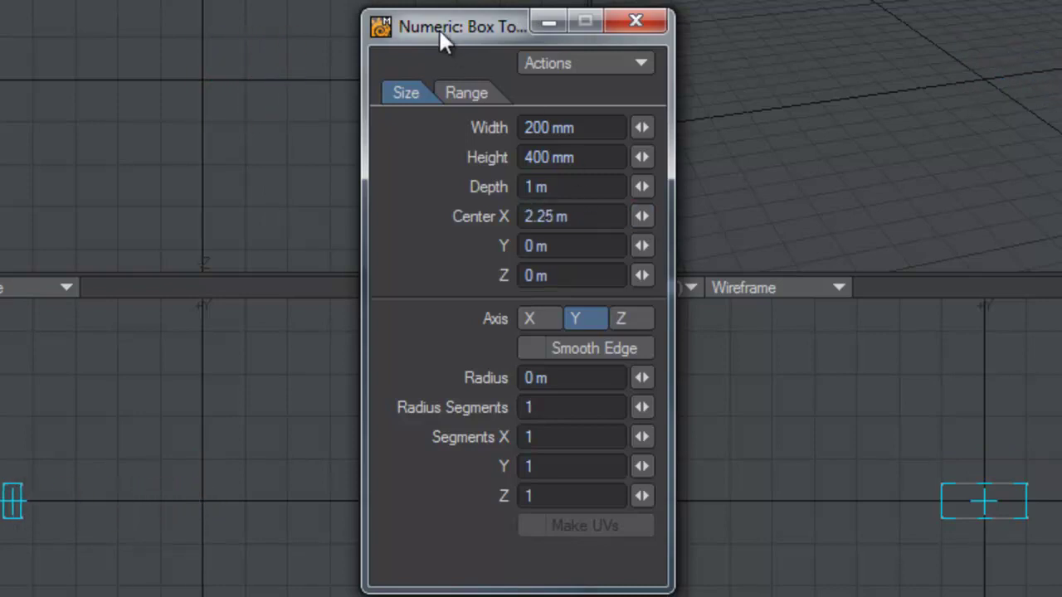
pyautogui.moveTo(439, 41); pyautogui.dragTo(821, 44)
pyautogui.click(960, 219)
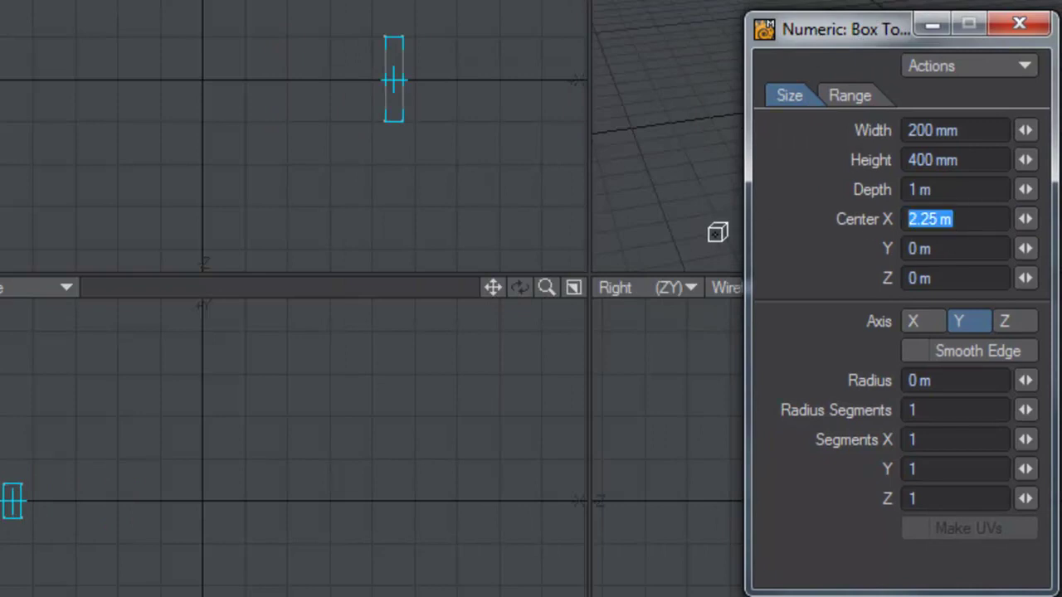
pyautogui.write('3')
pyautogui.press('Tab')
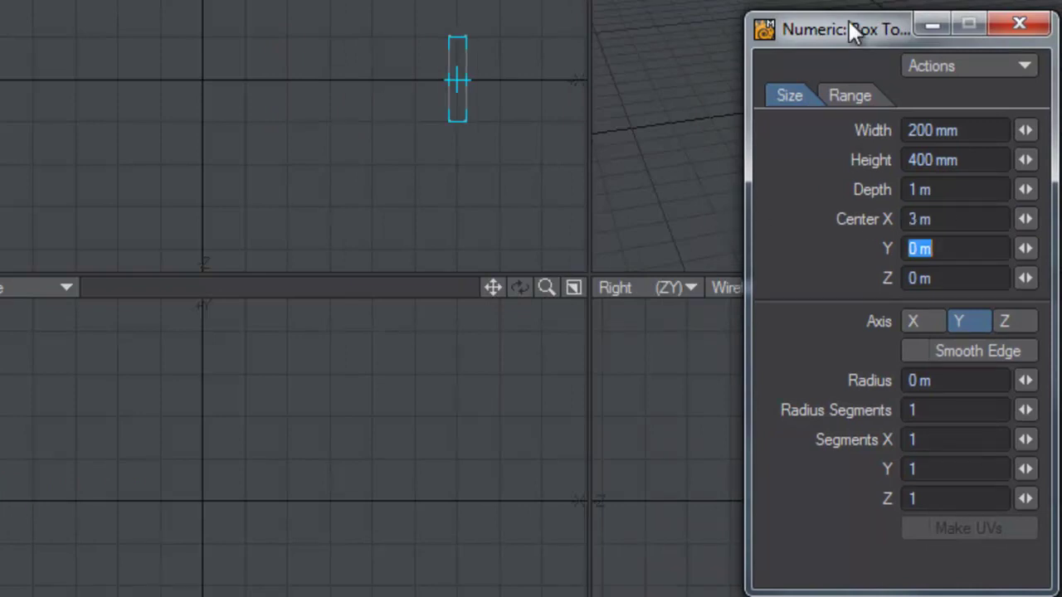
# Set the box Center Y to 200 mm and close the Numeric panel
pyautogui.moveTo(848, 31); pyautogui.dragTo(600, 47)
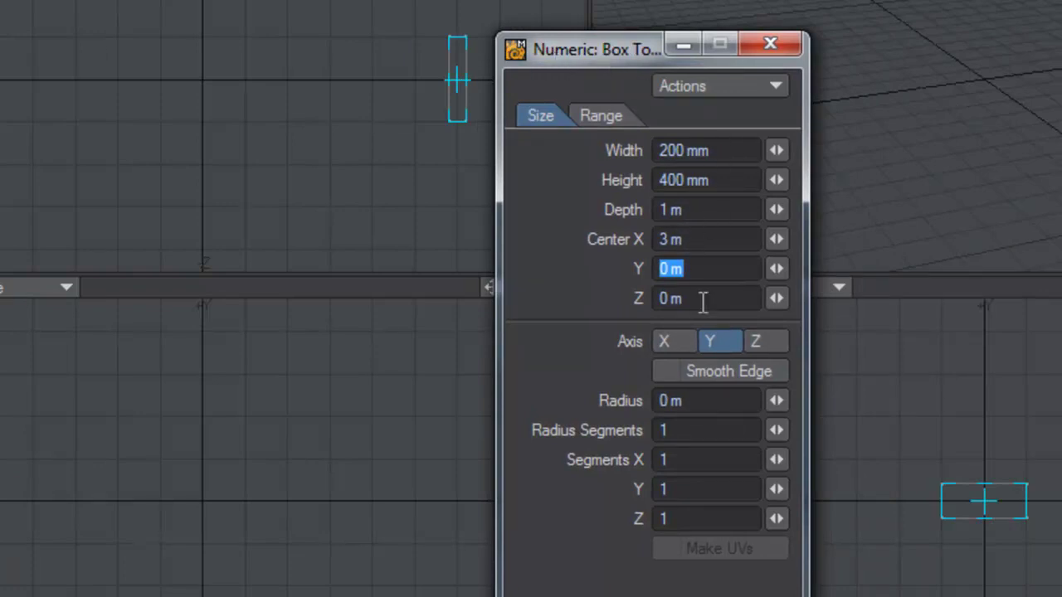
pyautogui.click(728, 180)
pyautogui.doubleClick(727, 180)
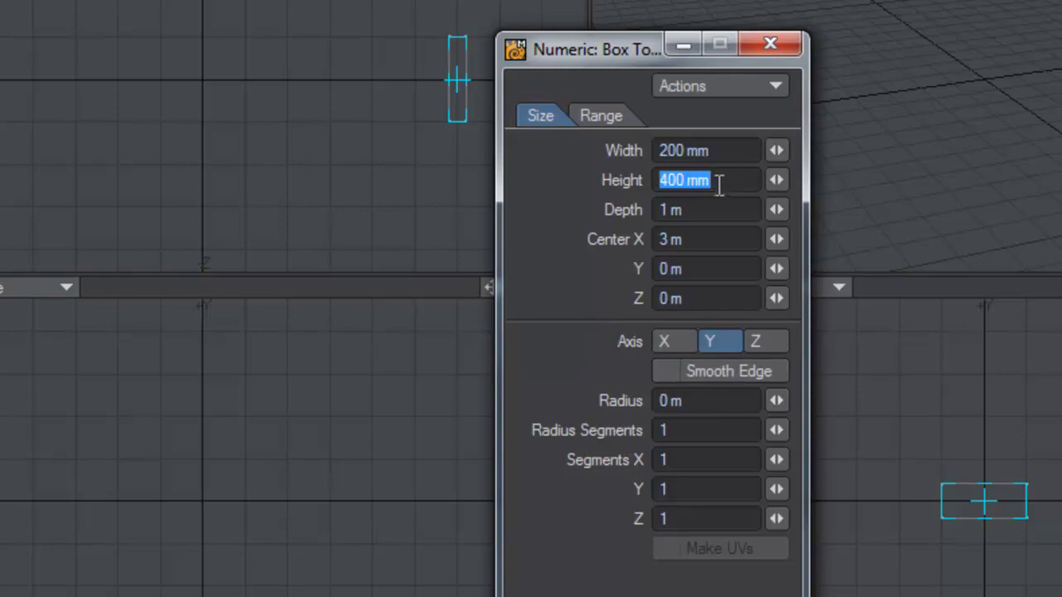
pyautogui.click(699, 270)
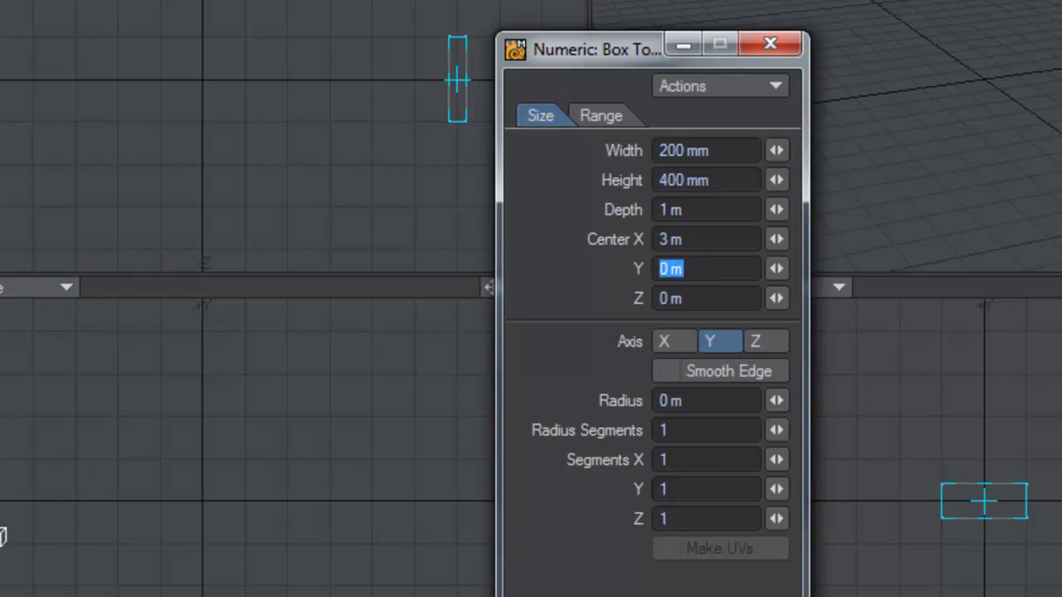
pyautogui.write('2')
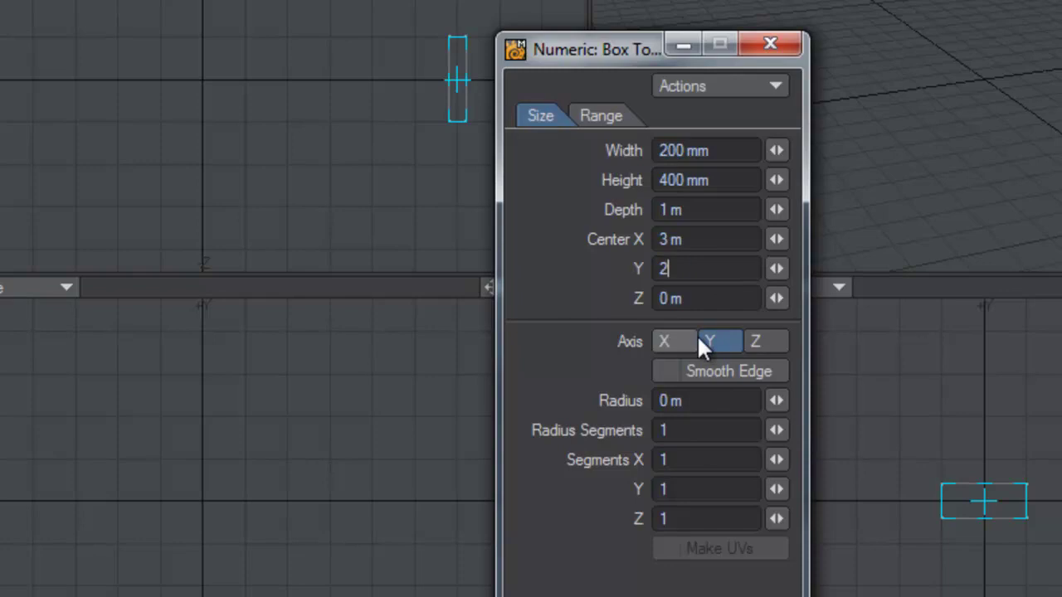
pyautogui.write('00 mm')
pyautogui.press('Tab')
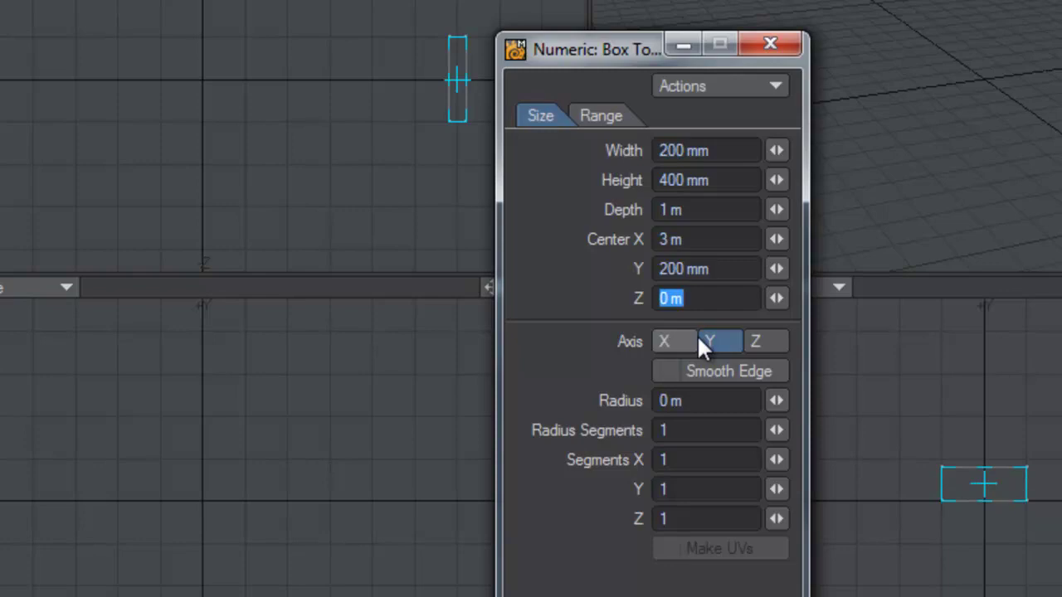
pyautogui.click(781, 44)
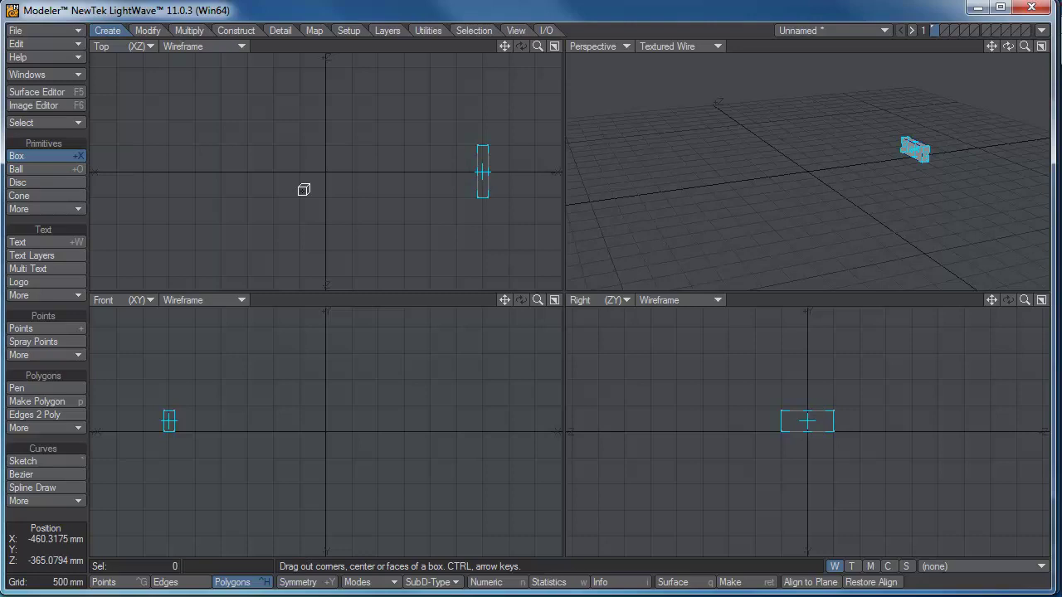
# Clone the plank 11 times with 40 mm Y offset and 30° heading, forming a rising ring
pyautogui.click(153, 31)
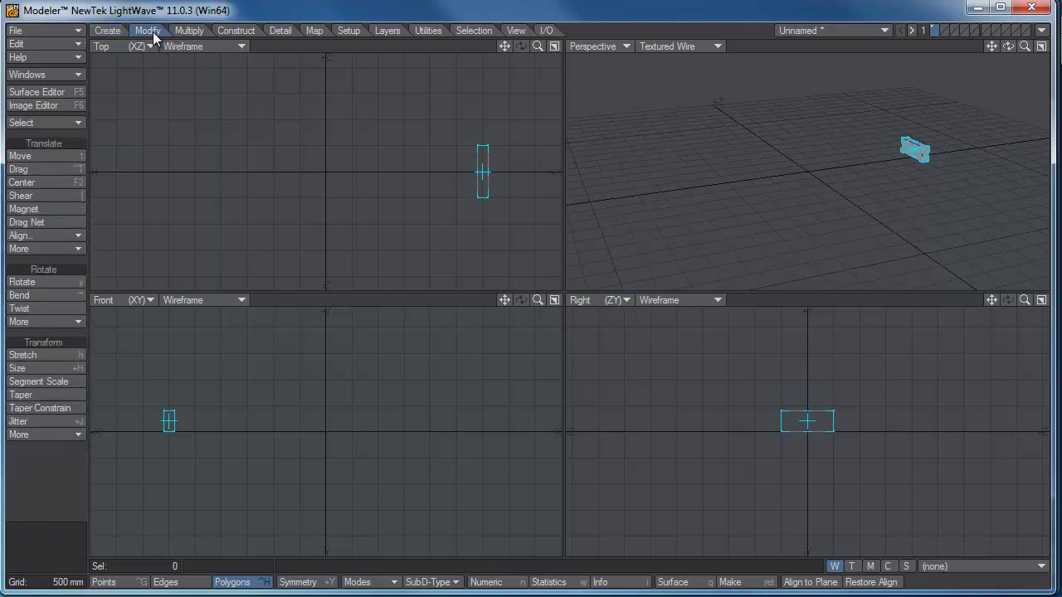
pyautogui.click(187, 32)
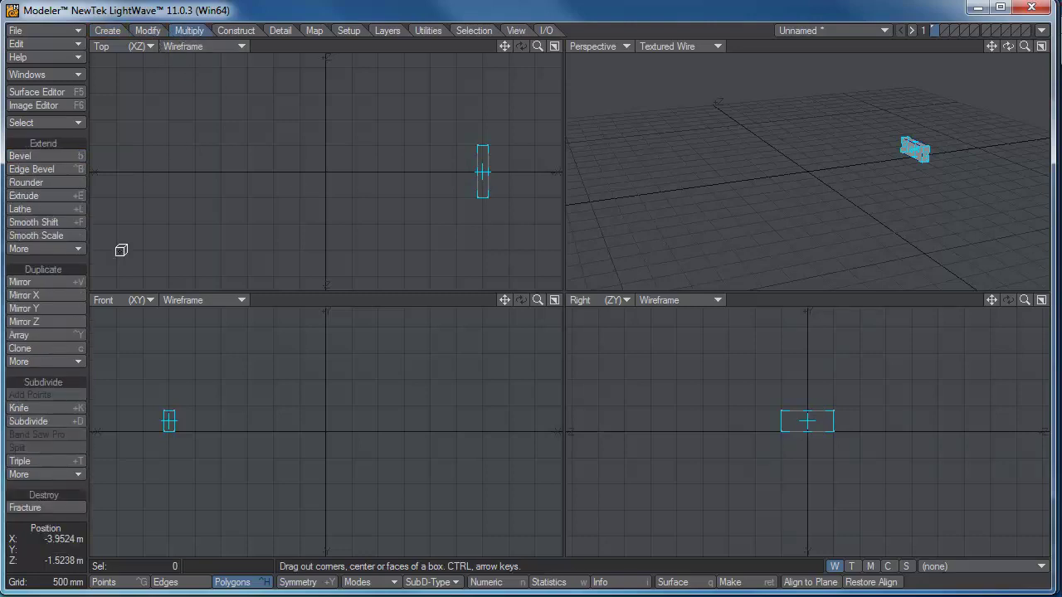
pyautogui.click(63, 347)
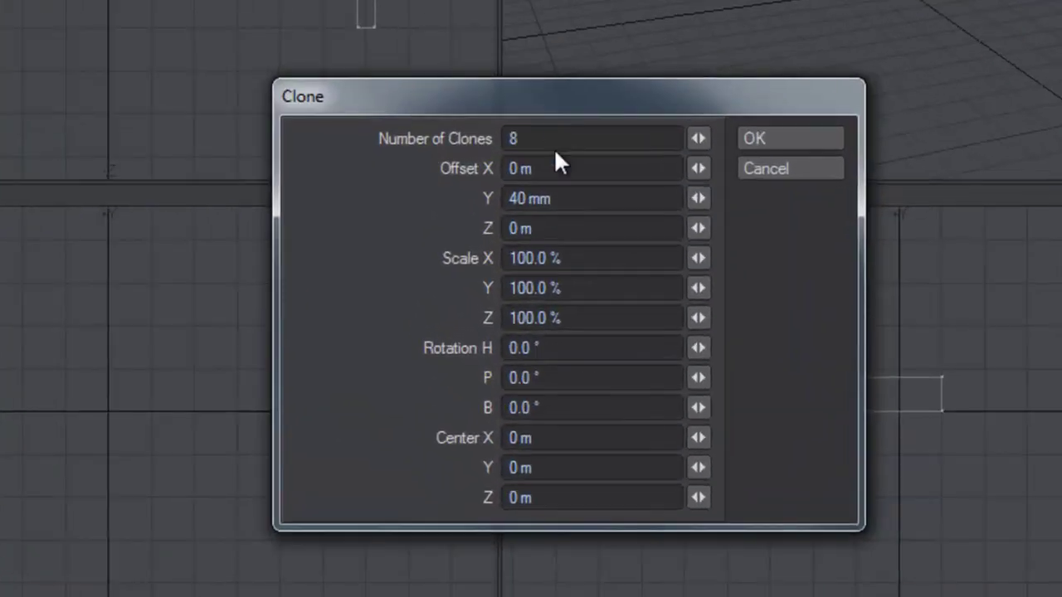
pyautogui.click(548, 143)
pyautogui.write('11')
pyautogui.click(560, 347)
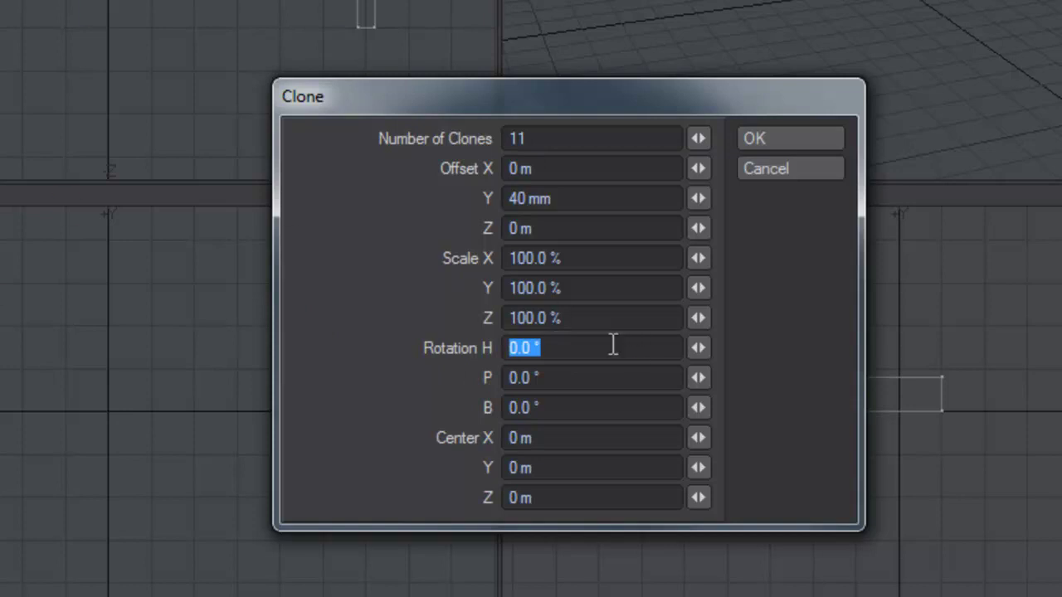
pyautogui.write('30')
pyautogui.press('Tab')
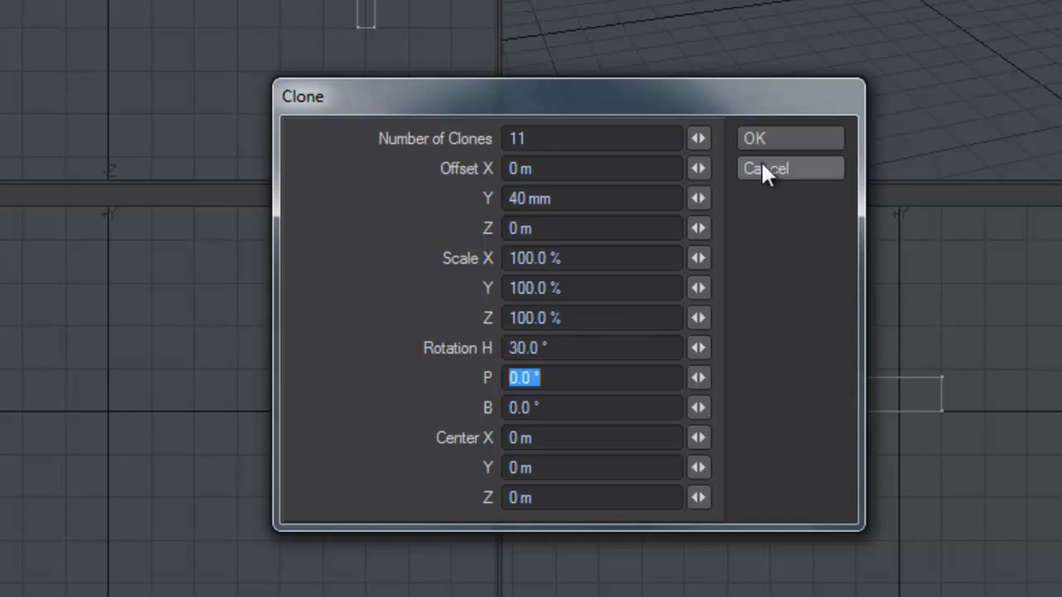
pyautogui.click(764, 138)
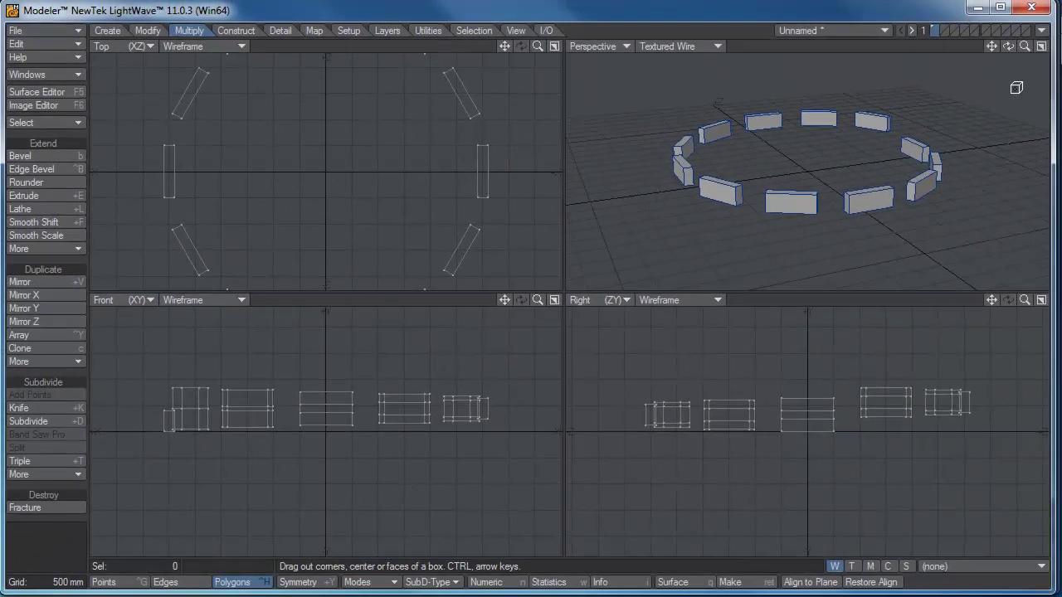
# Undo the clones and re-clone with 0 Y offset so all twelve planks sit level
pyautogui.moveTo(1008, 45)
pyautogui.mouseDown()
pyautogui.moveTo(1026, 47)
pyautogui.moveTo(1026, 93)
pyautogui.moveTo(1014, 65)
pyautogui.mouseUp()
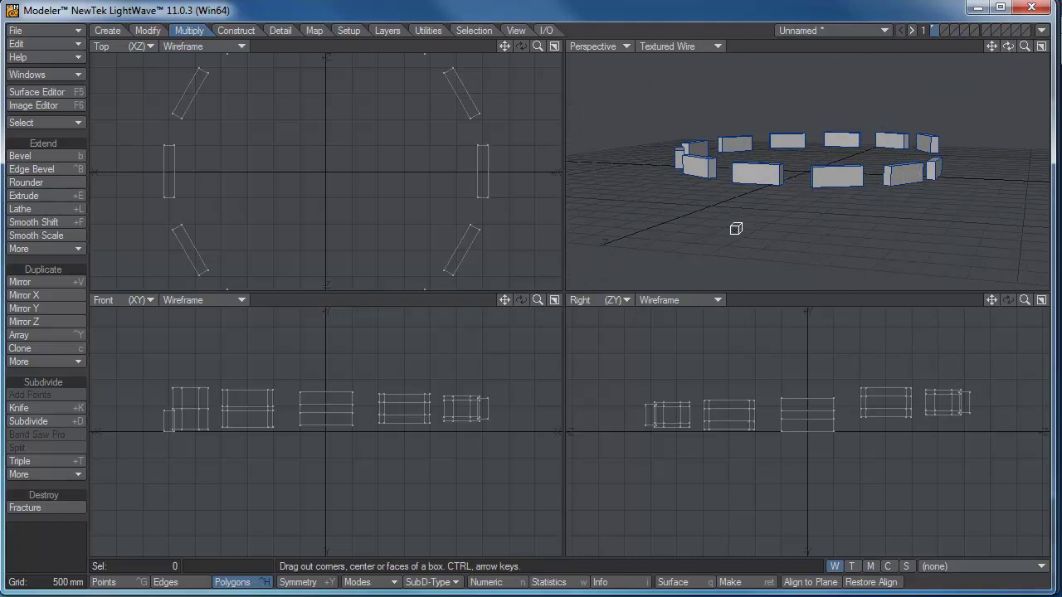
pyautogui.press('u')
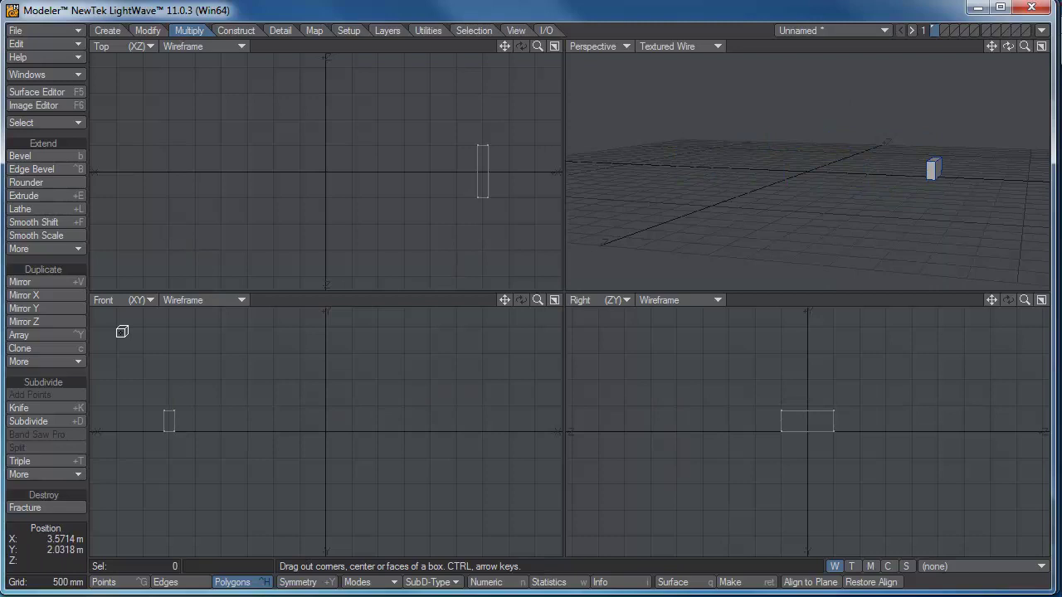
pyautogui.click(71, 348)
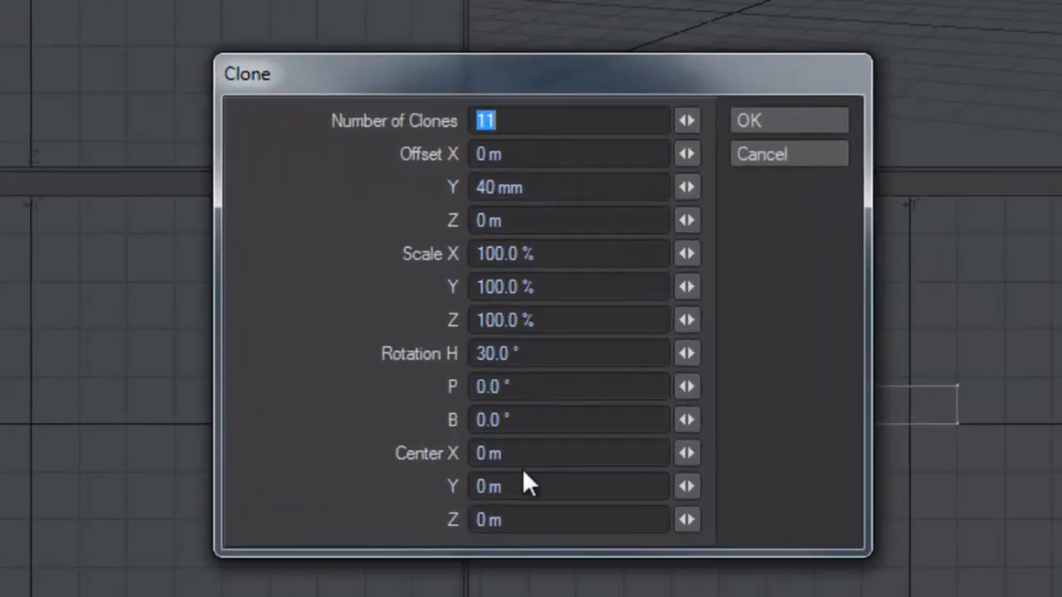
pyautogui.click(561, 191)
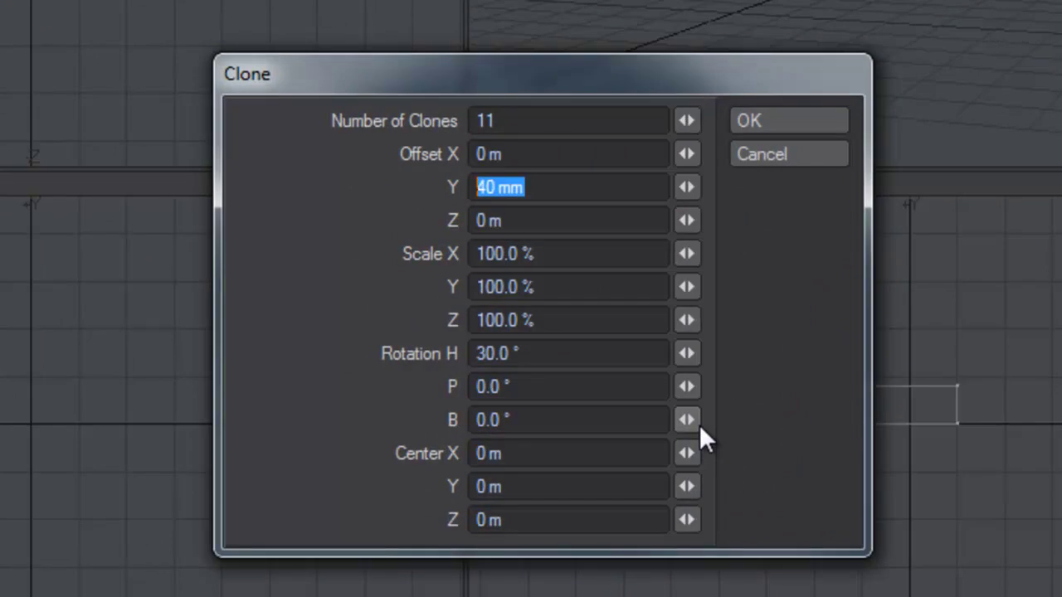
pyautogui.write('0')
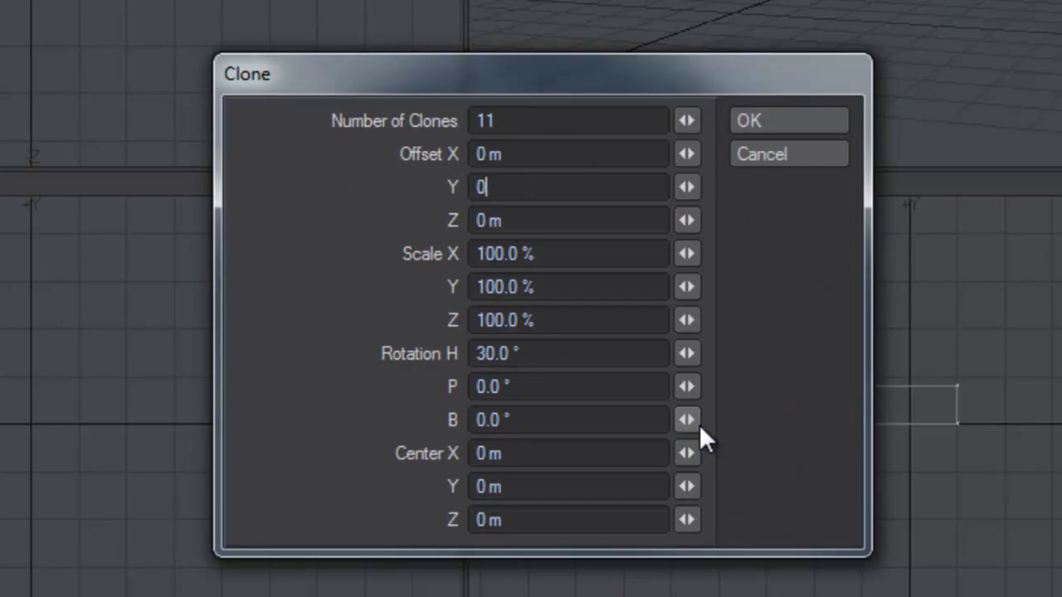
pyautogui.press('Tab')
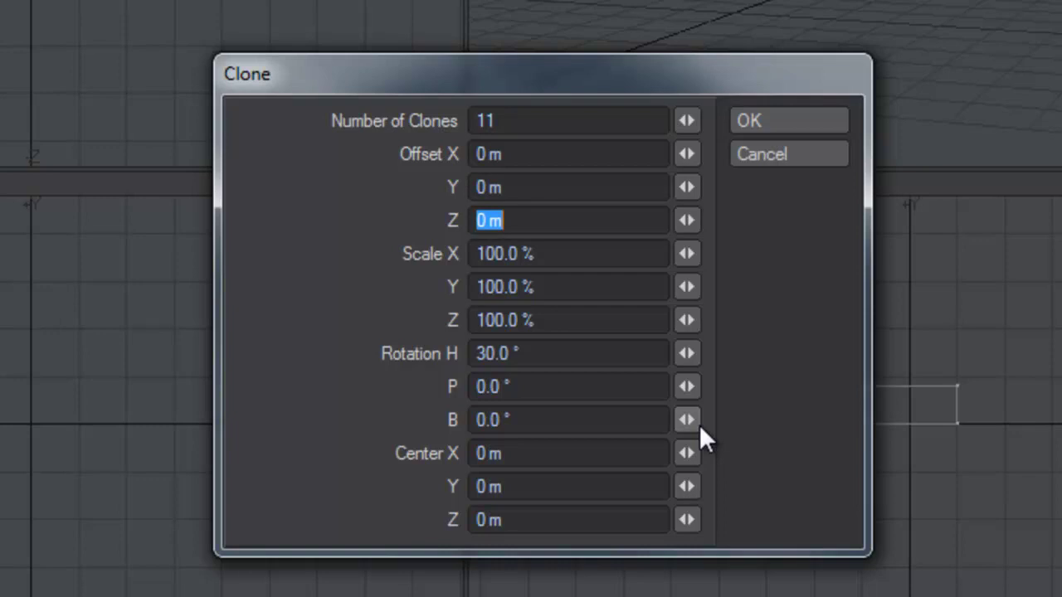
pyautogui.click(781, 123)
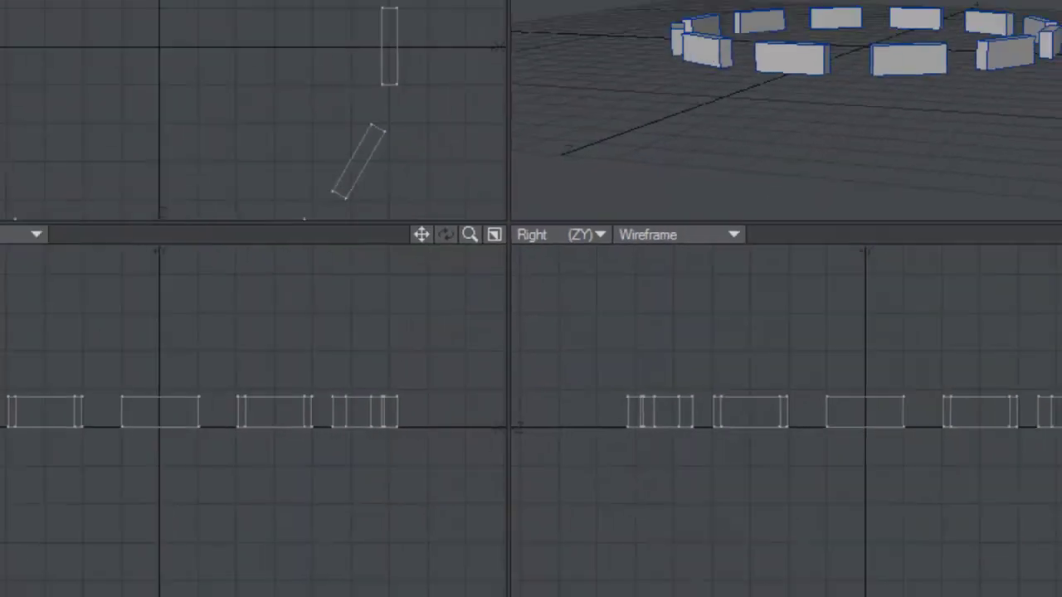
pyautogui.moveTo(1010, 49); pyautogui.dragTo(1040, 100)
pyautogui.hotkey('shift', 'x')
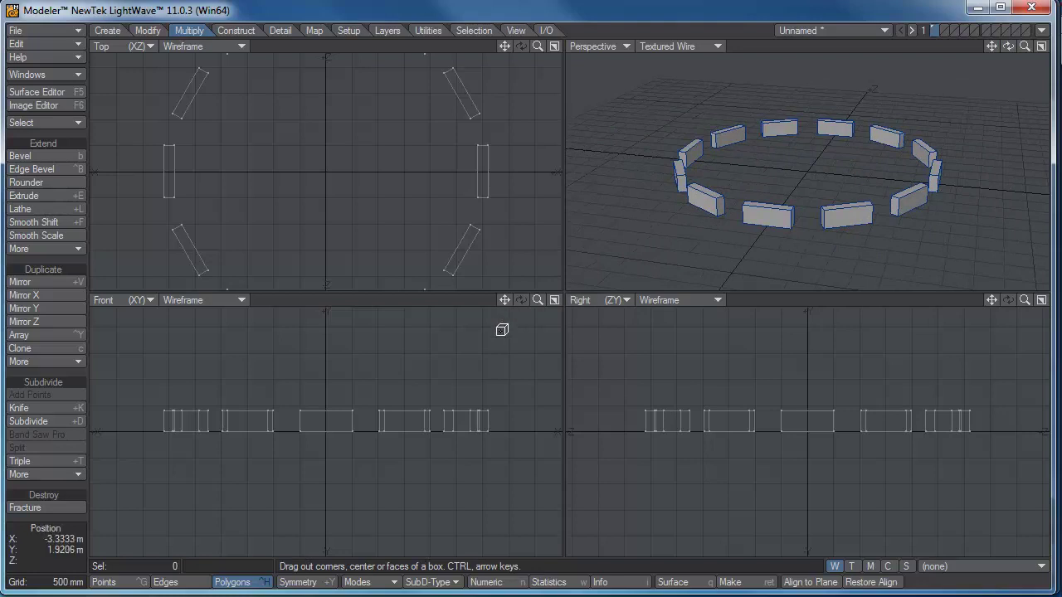
# Clone the ring once with a 400 mm Y offset as a second layer
pyautogui.press('c')
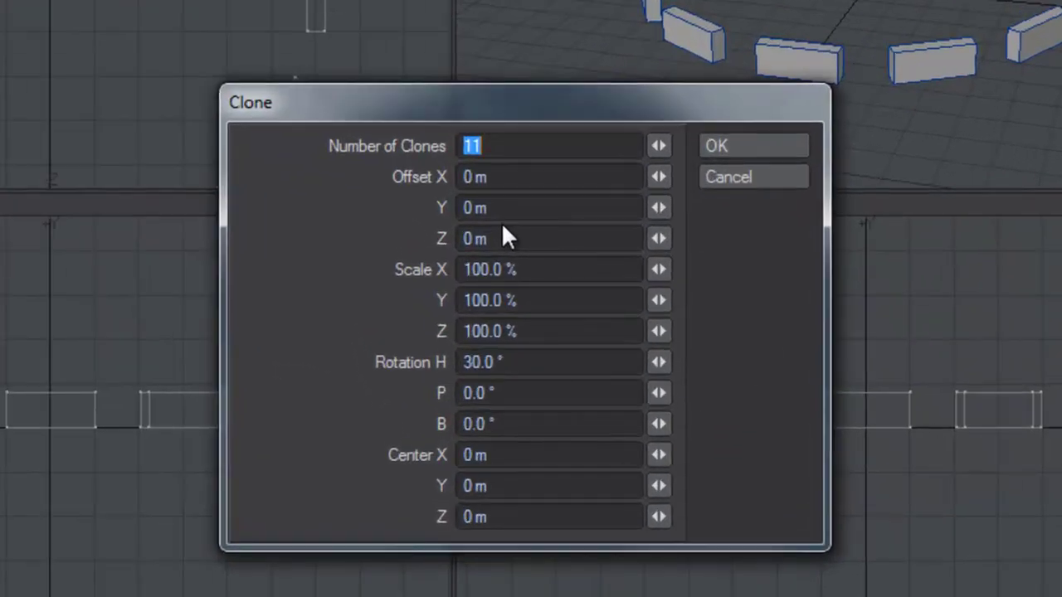
pyautogui.click(509, 209)
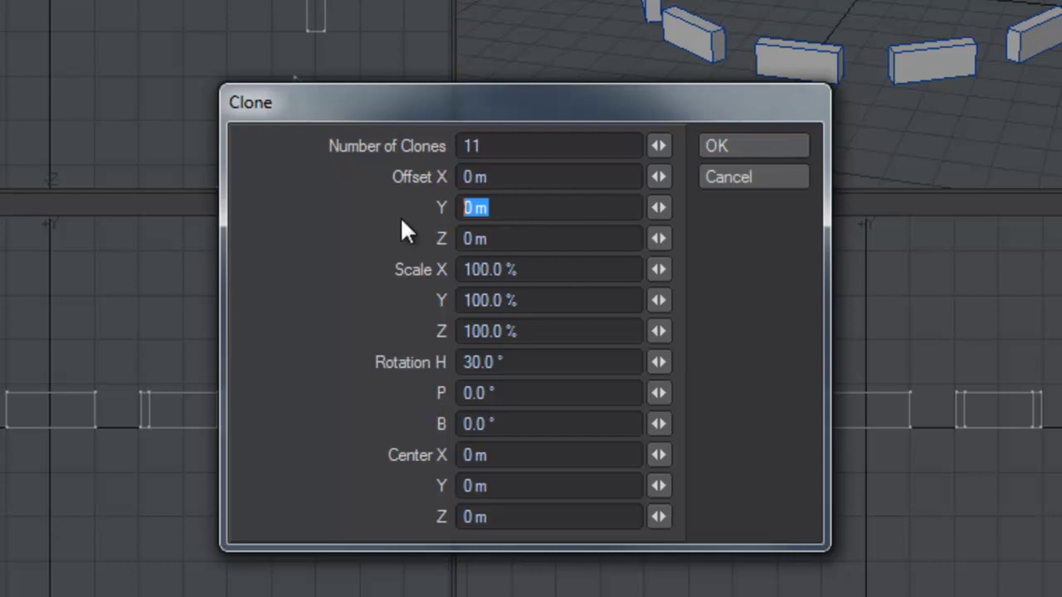
pyautogui.write('.4')
pyautogui.click(495, 147)
pyautogui.write('1')
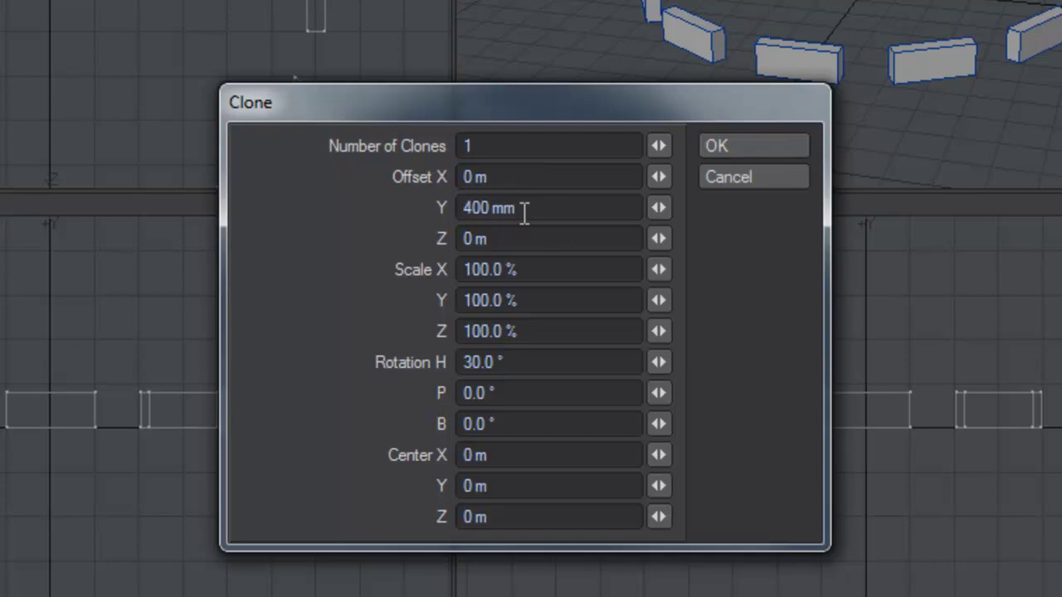
pyautogui.click(526, 363)
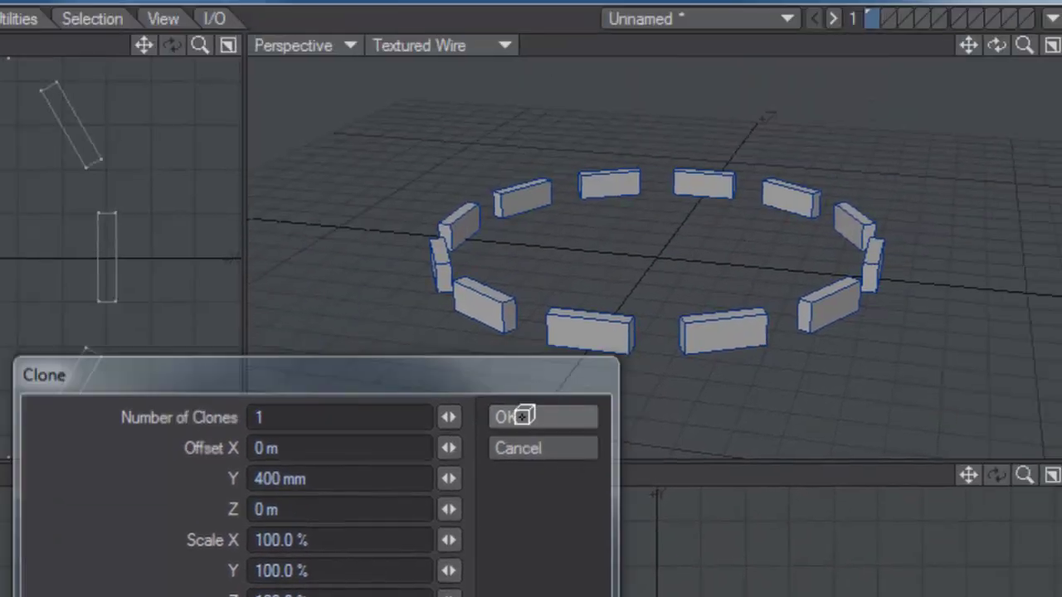
pyautogui.click(523, 416)
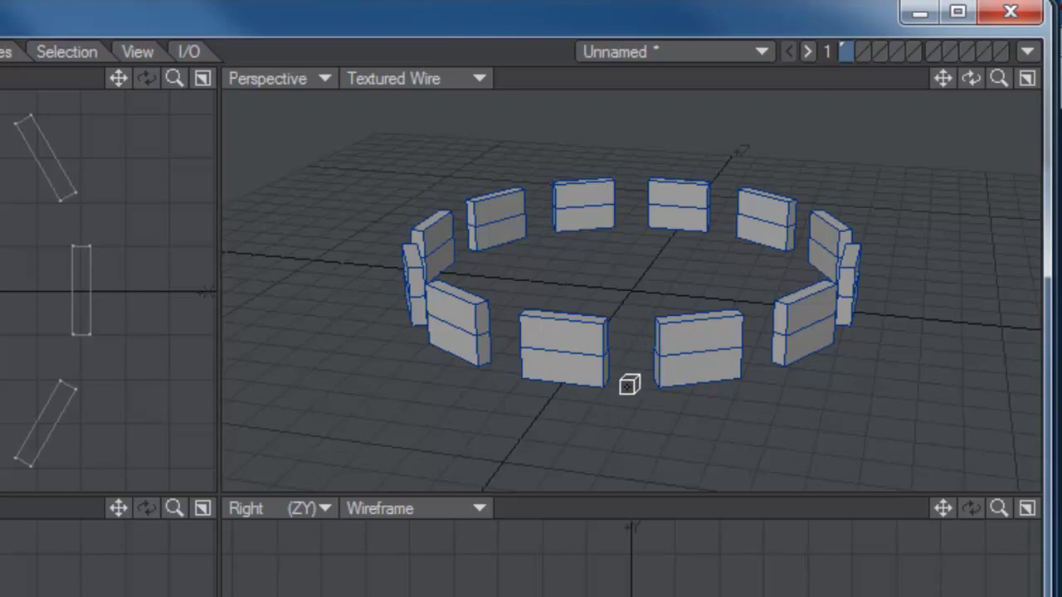
pyautogui.moveTo(628, 387); pyautogui.dragTo(627, 388)
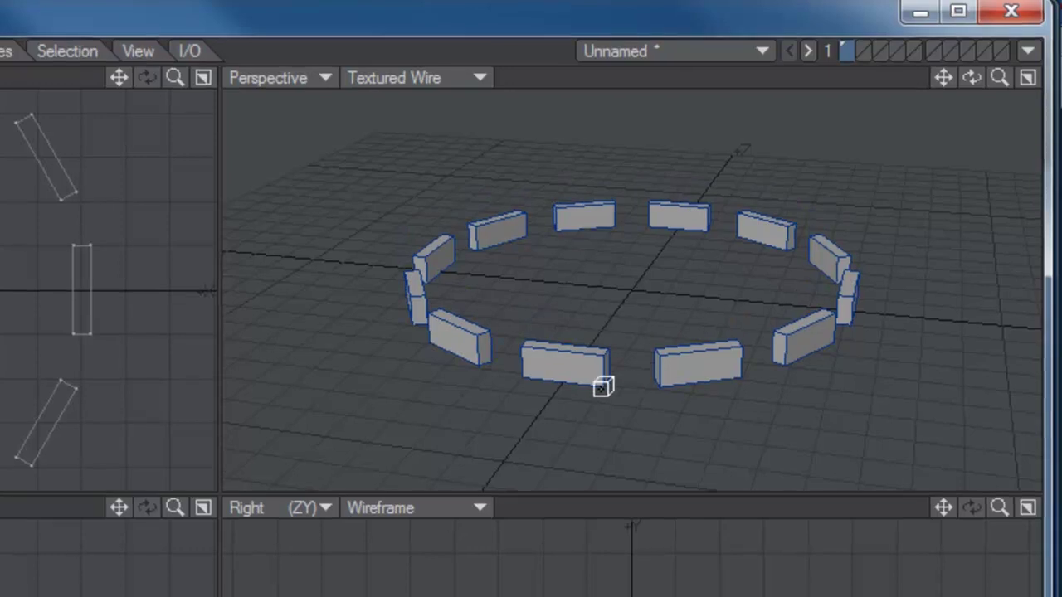
# Re-clone the second layer with a 15° heading turn to stagger it like brickwork
pyautogui.hotkey('ctrl', 'c')
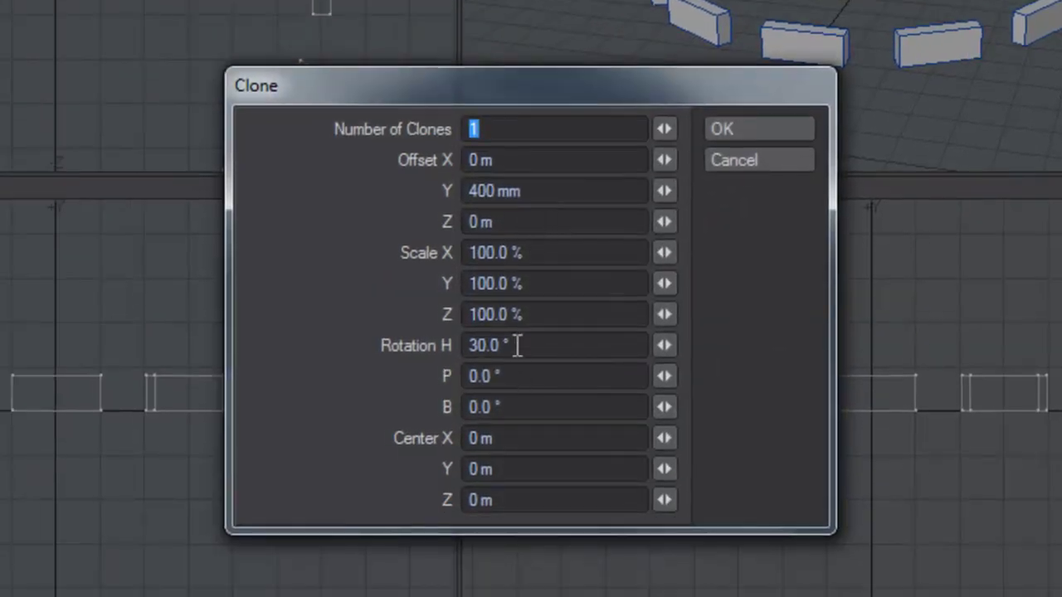
pyautogui.click(516, 345)
pyautogui.write('15')
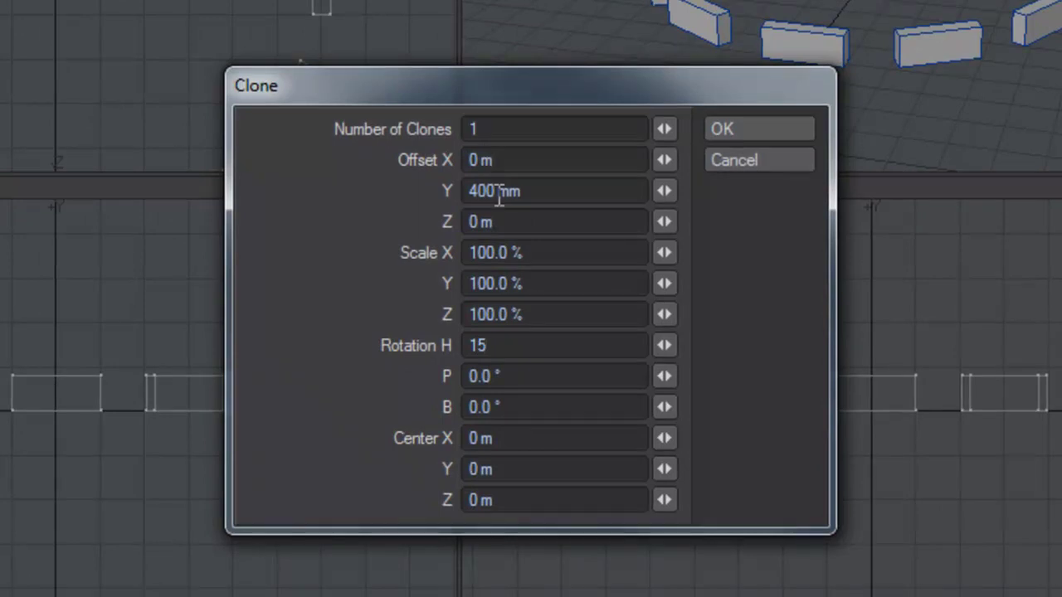
pyautogui.click(722, 130)
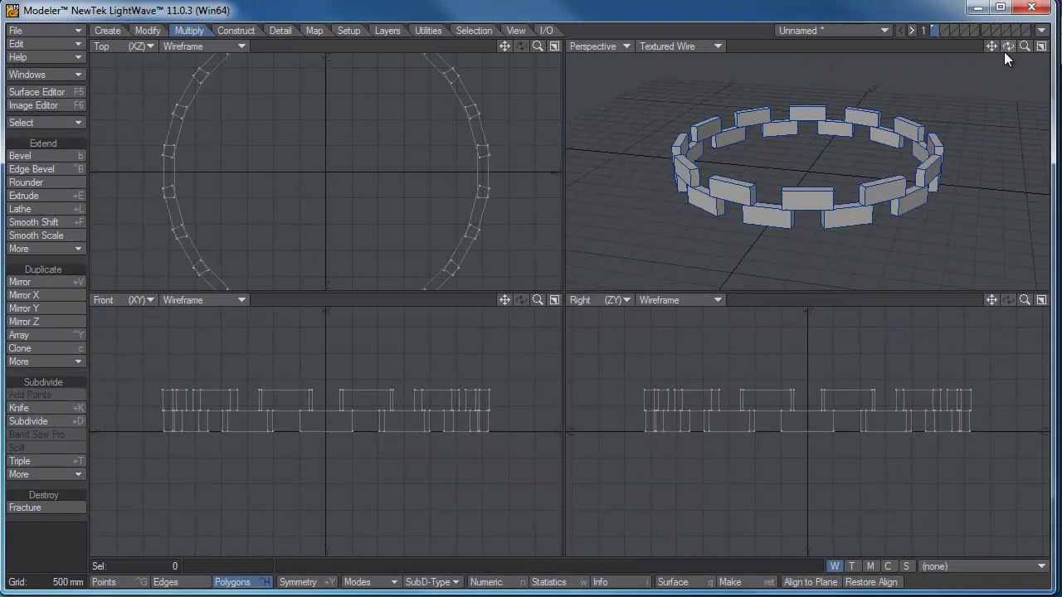
# Undo the second layer and reopen Clone to change the clone count to 19
pyautogui.hotkey('shift', 'x')
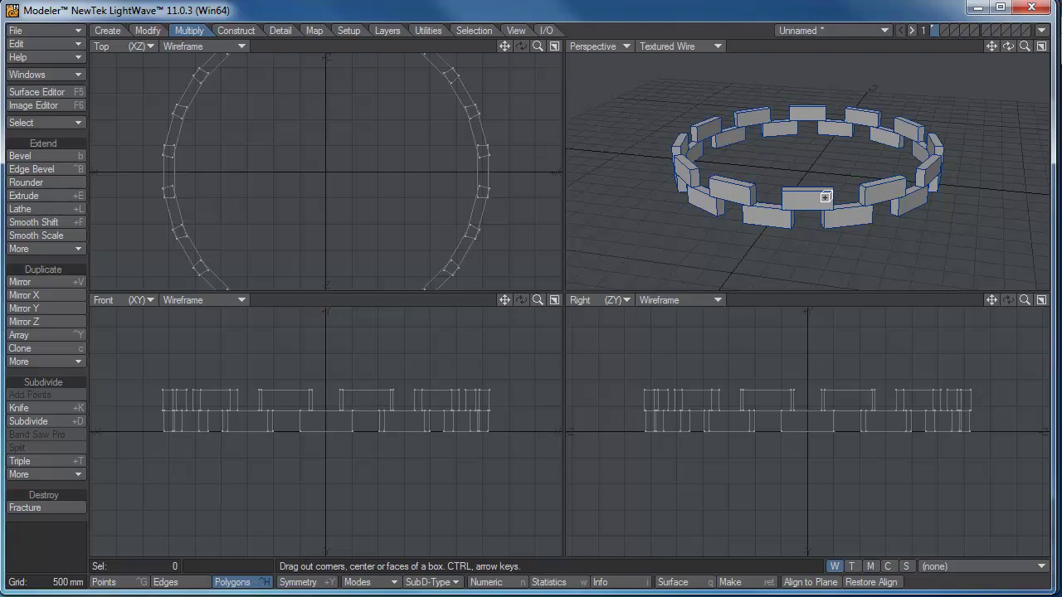
pyautogui.press('u')
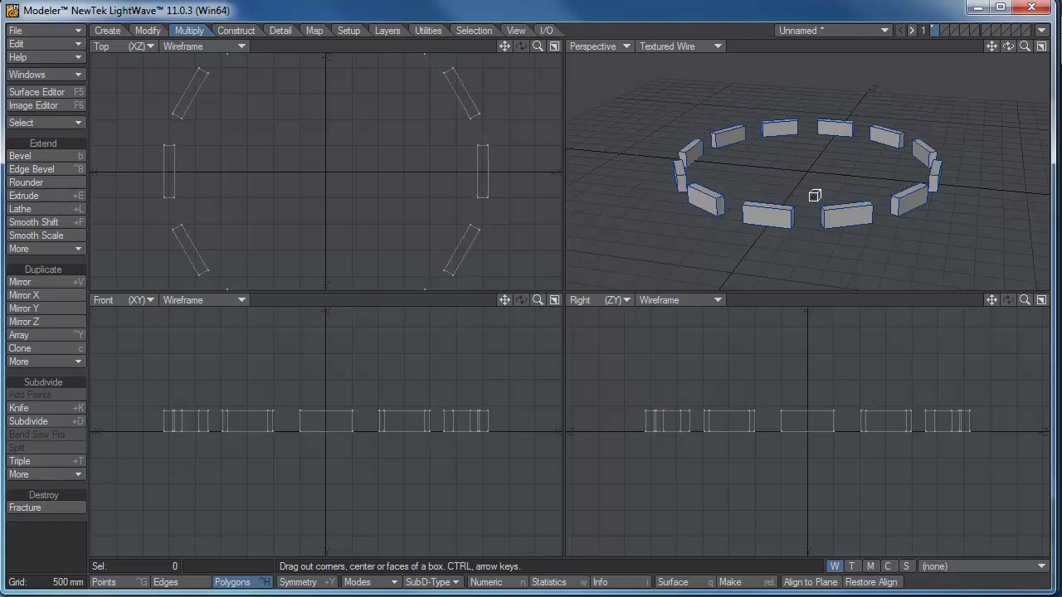
pyautogui.press('c')
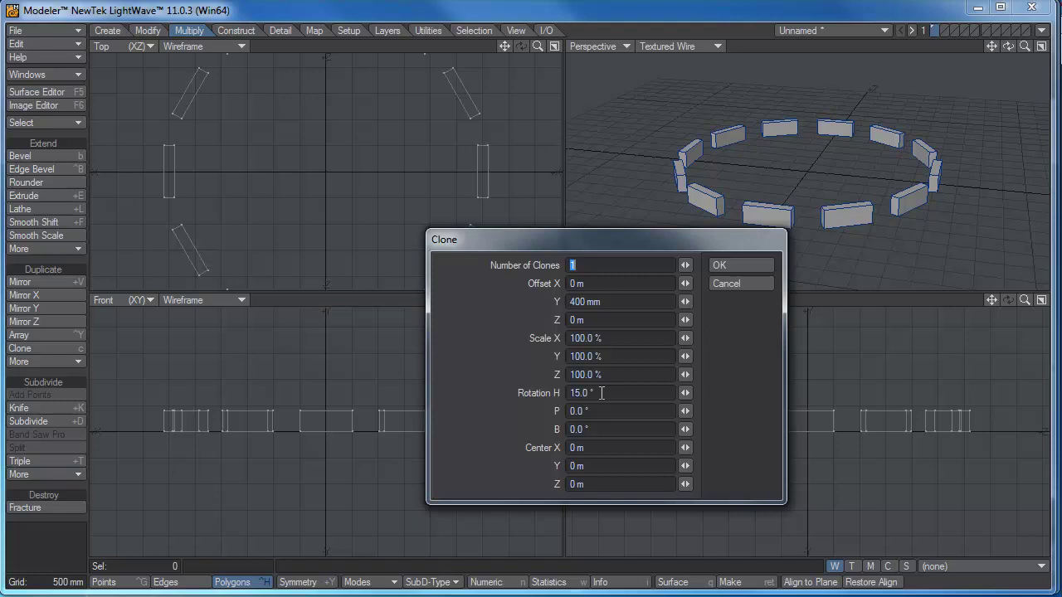
pyautogui.click(594, 266)
# Build the 19-layer stacked plank tower and bring its top into view
pyautogui.write('19')
pyautogui.click(727, 266)
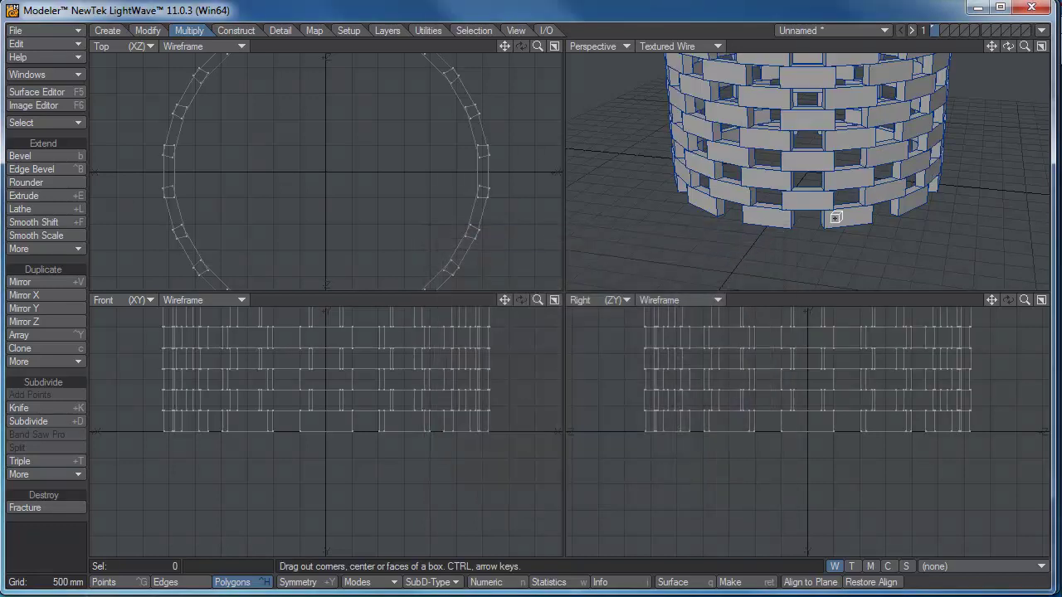
pyautogui.moveTo(991, 47); pyautogui.dragTo(1024, 79)
# Recenter and zoom in on the tower, then maximize the Perspective view
pyautogui.moveTo(993, 44); pyautogui.dragTo(520, 281)
pyautogui.hotkey('shift', 'x')
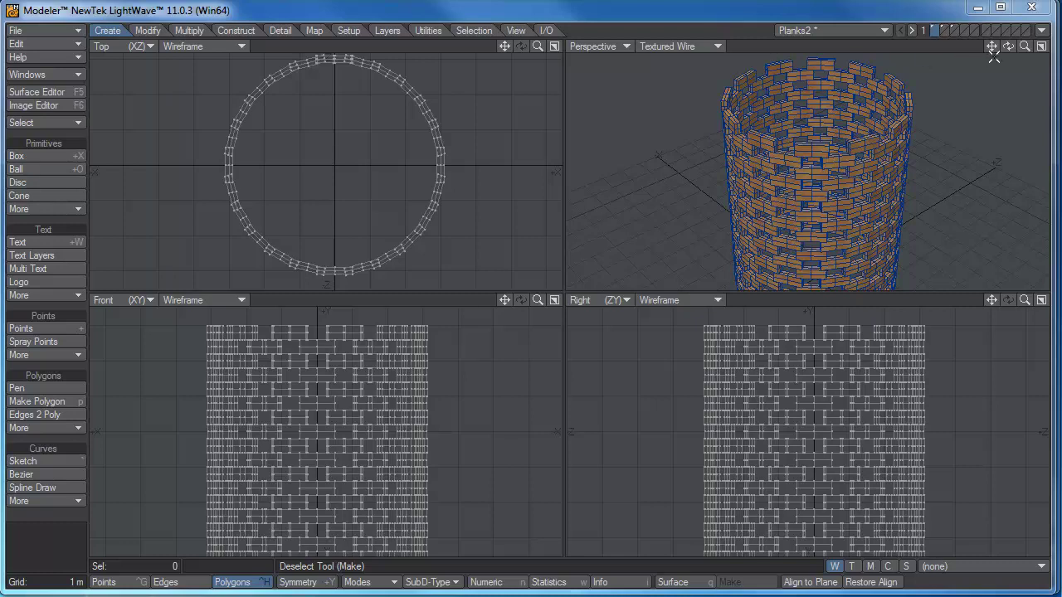
pyautogui.moveTo(1023, 47); pyautogui.dragTo(1061, 62)
pyautogui.click(1042, 48)
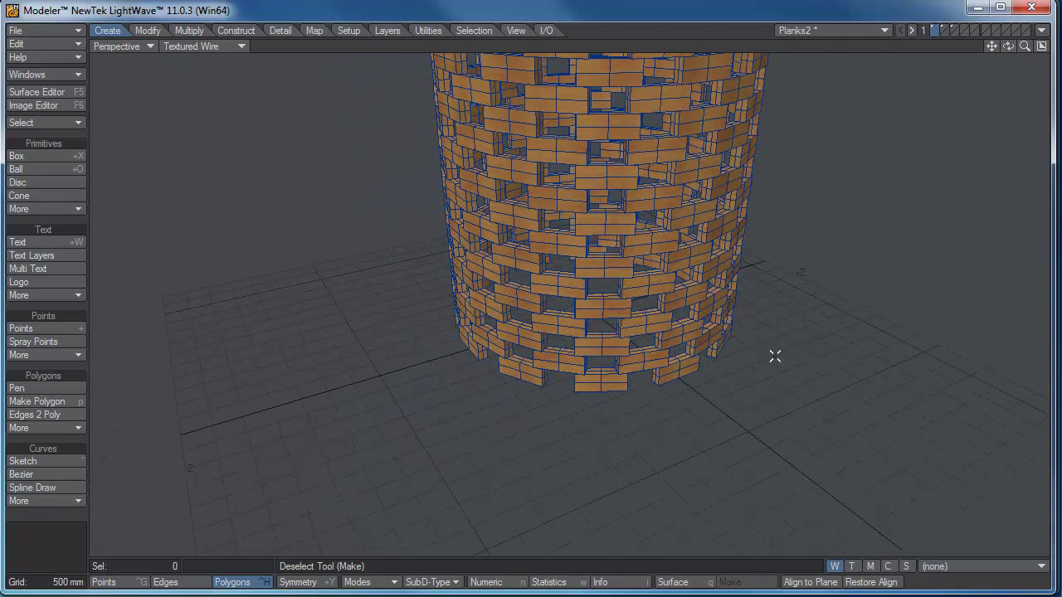
# Select a whole base plank and slide it inward out of the ring in the Top view
pyautogui.click(607, 375)
pyautogui.press(']')
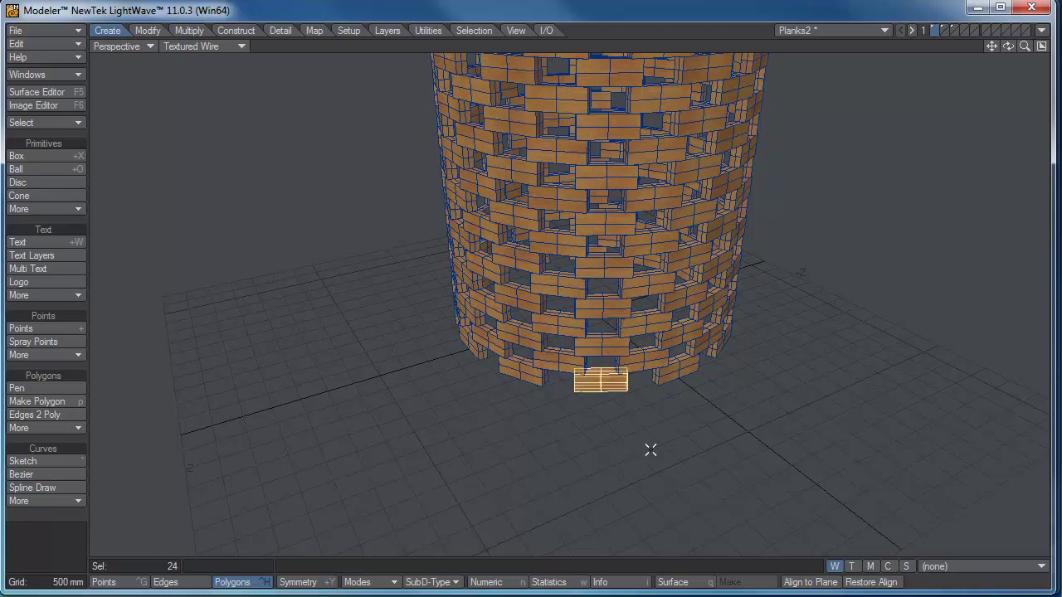
pyautogui.click(1041, 46)
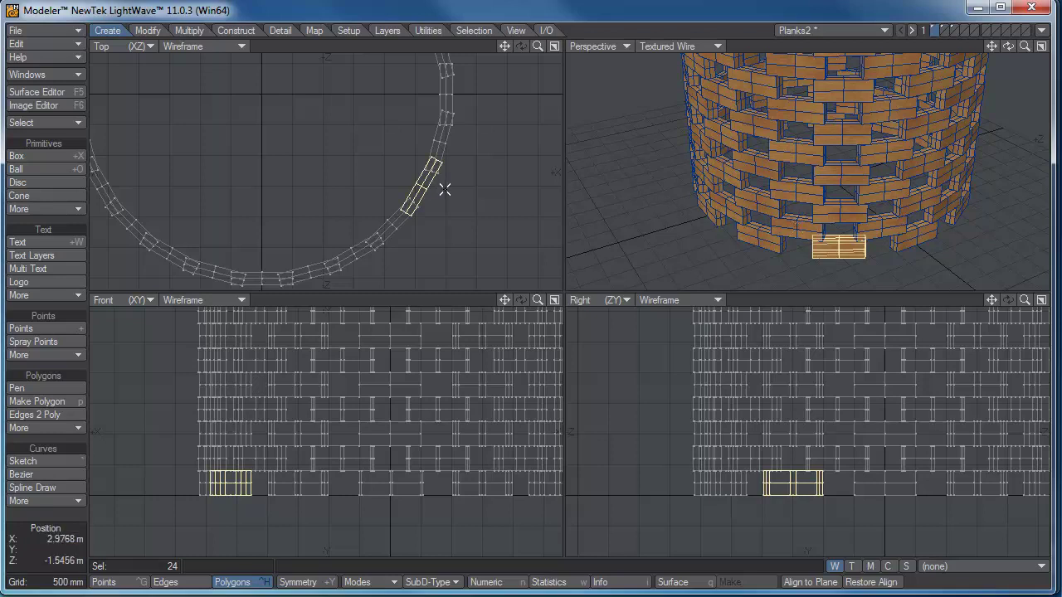
pyautogui.press('t')
pyautogui.moveTo(421, 186); pyautogui.dragTo(386, 166)
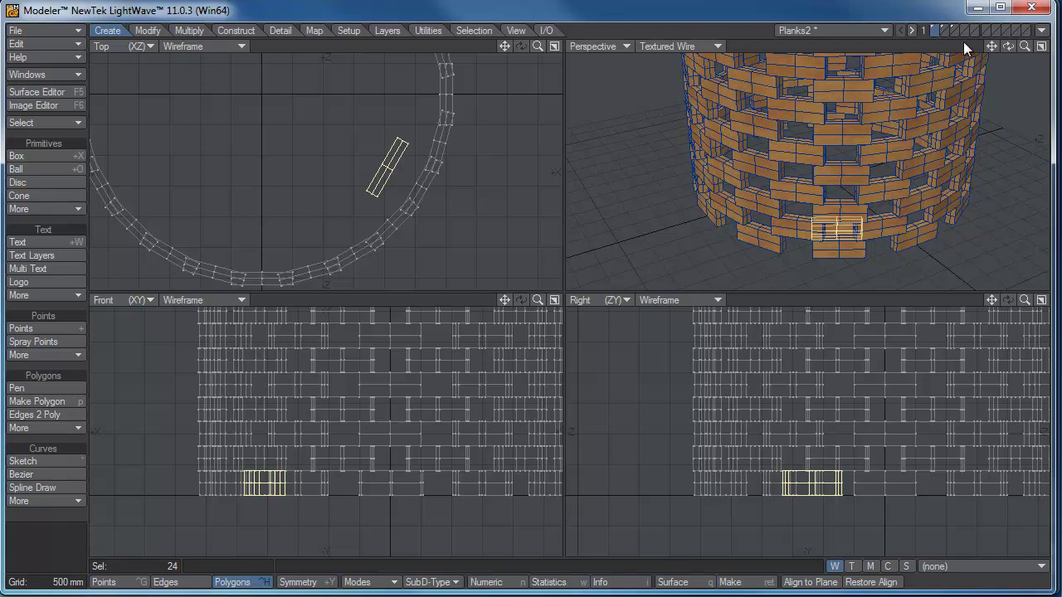
pyautogui.moveTo(1004, 48); pyautogui.dragTo(1025, 58)
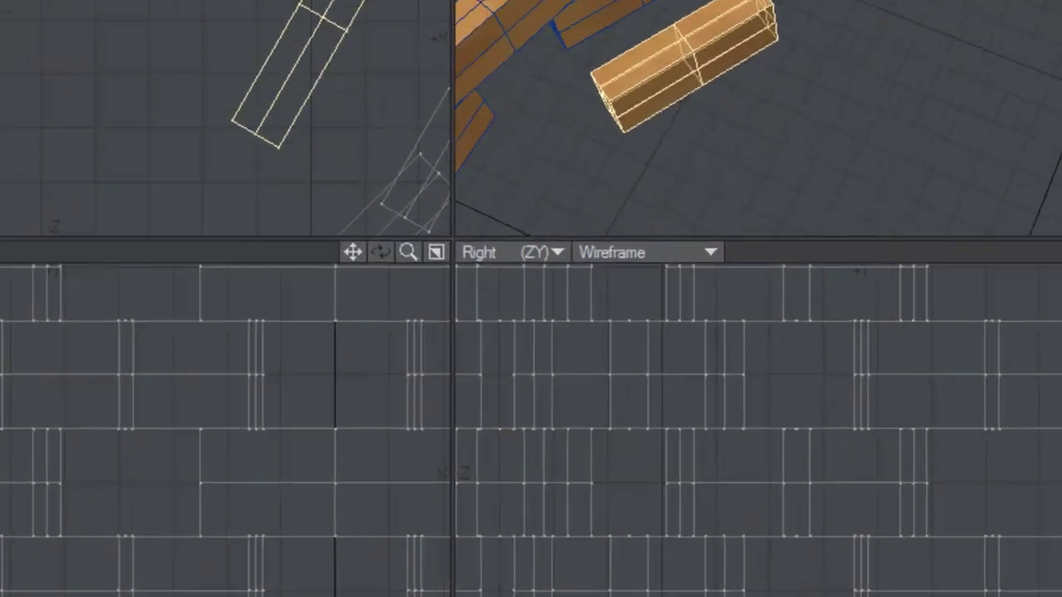
# Clone the plank 11 times with 0 Y offset and 30° heading rotation into a ring
pyautogui.hotkey('shift', 'c')
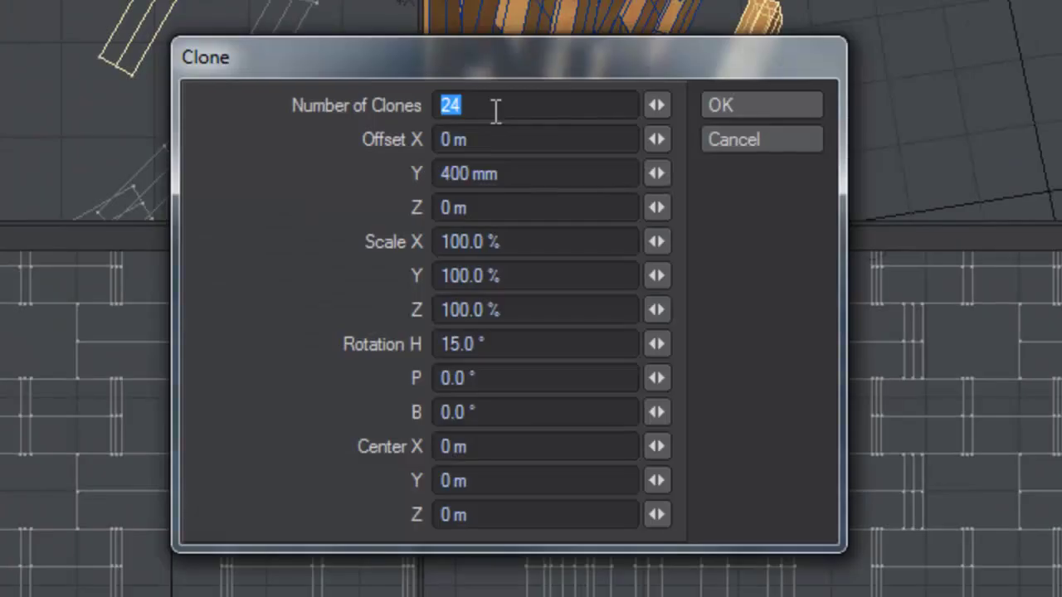
pyautogui.write('11')
pyautogui.click(518, 175)
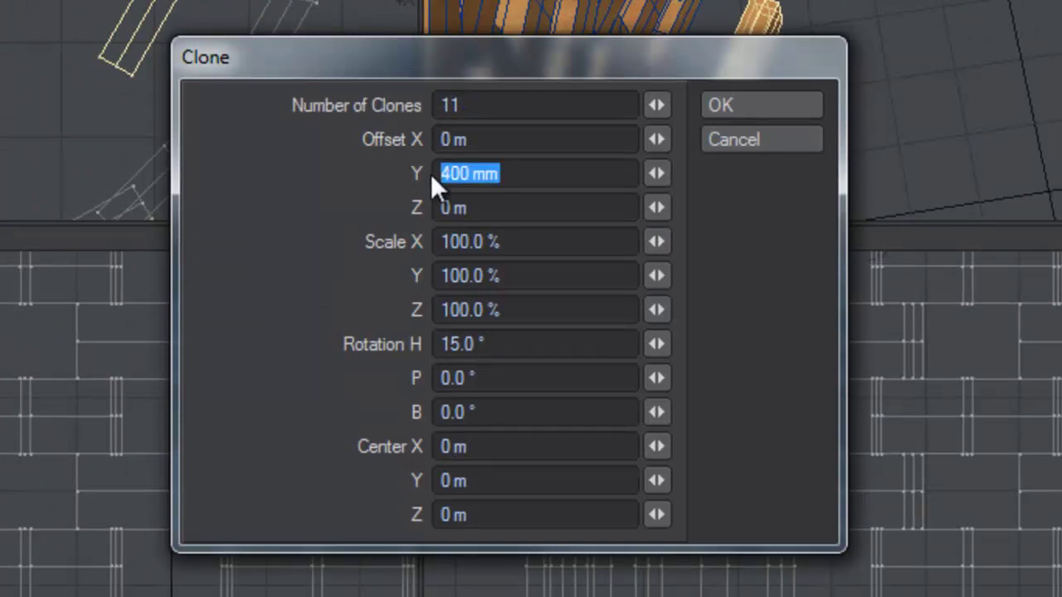
pyautogui.write('0')
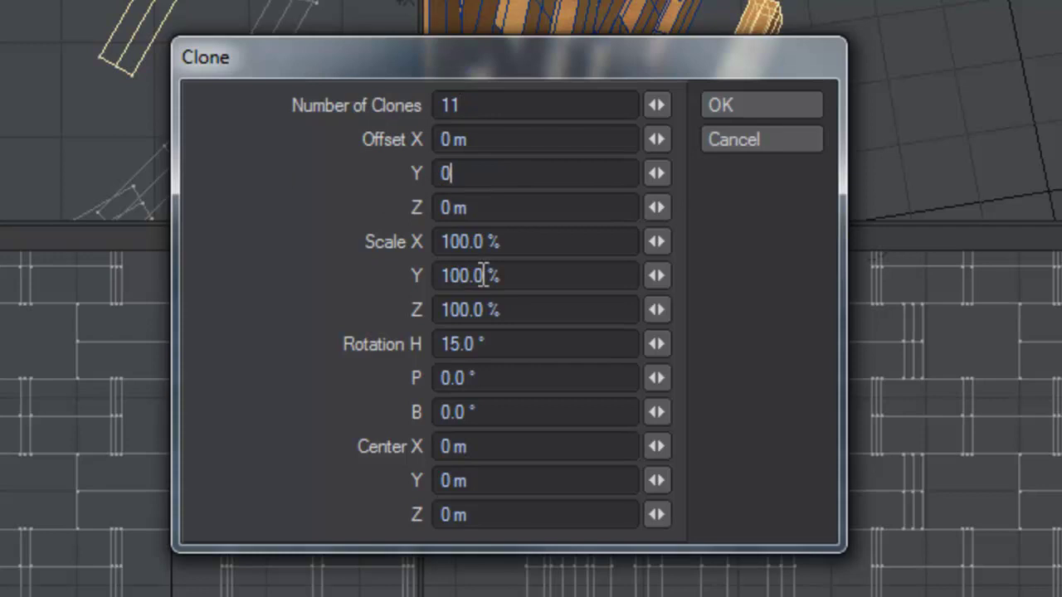
pyautogui.click(505, 343)
pyautogui.write('30')
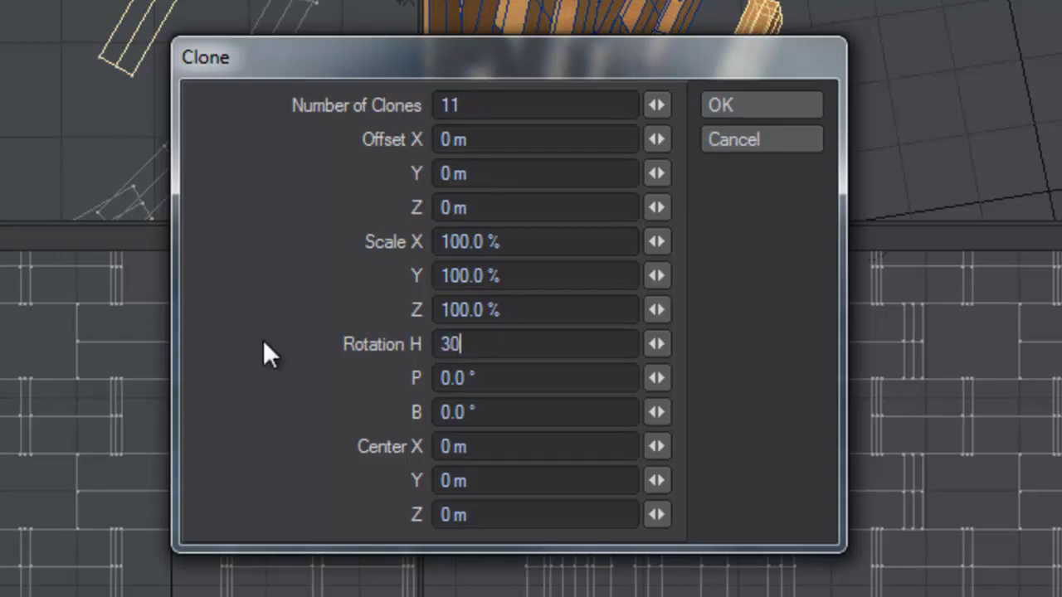
pyautogui.press('Tab')
pyautogui.click(757, 112)
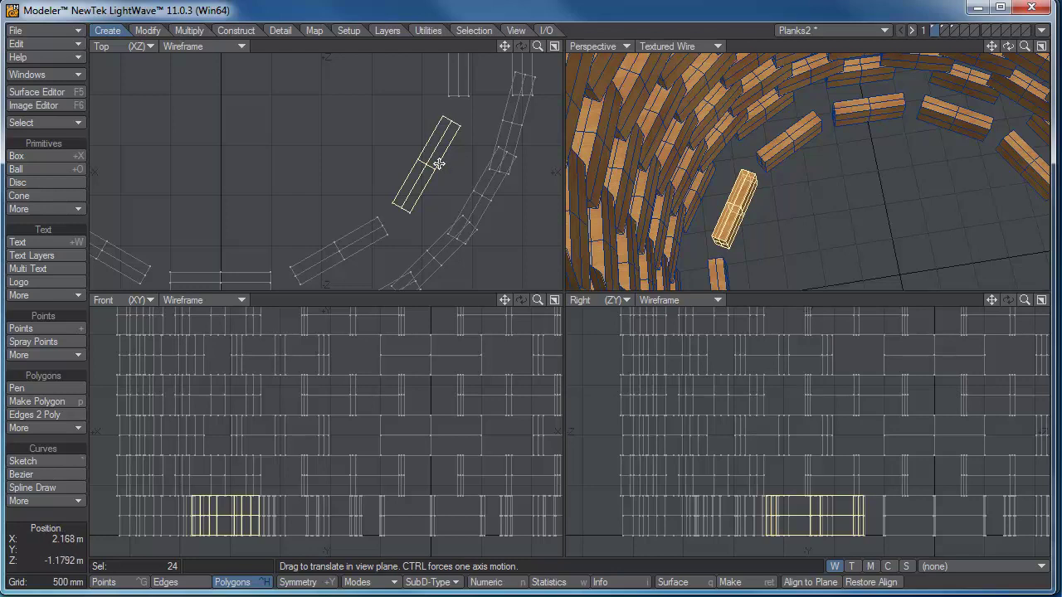
# Lasso-select all twelve planks of the inner ring in a maximized Top view
pyautogui.click(554, 47)
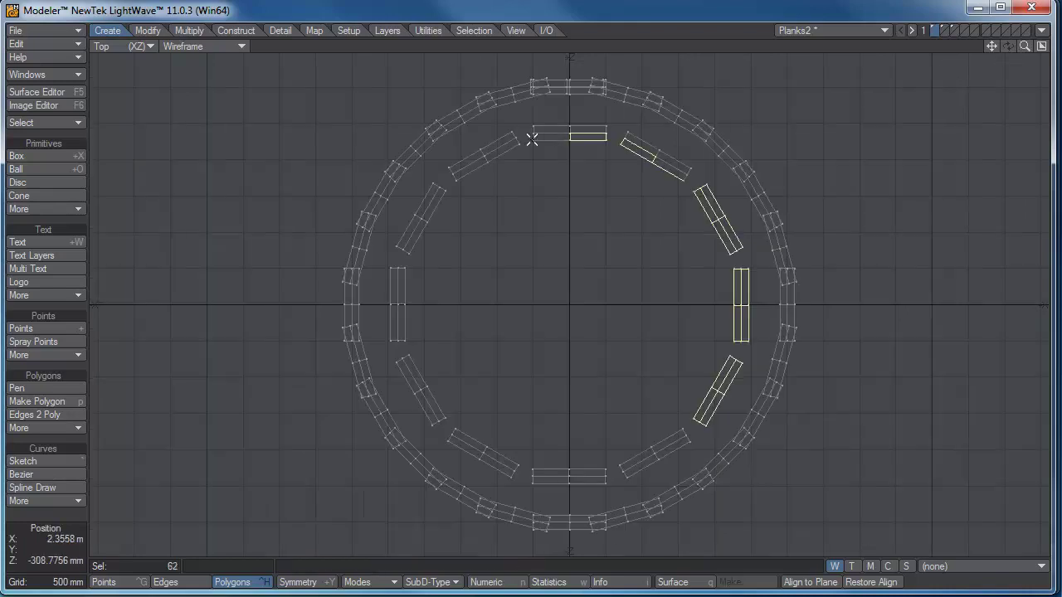
pyautogui.moveTo(531, 139)
pyautogui.mouseDown()
pyautogui.moveTo(454, 173)
pyautogui.moveTo(428, 212)
pyautogui.moveTo(401, 260)
pyautogui.moveTo(396, 347)
pyautogui.moveTo(445, 427)
pyautogui.moveTo(522, 465)
pyautogui.moveTo(580, 476)
pyautogui.moveTo(697, 425)
pyautogui.moveTo(657, 402)
pyautogui.mouseUp()
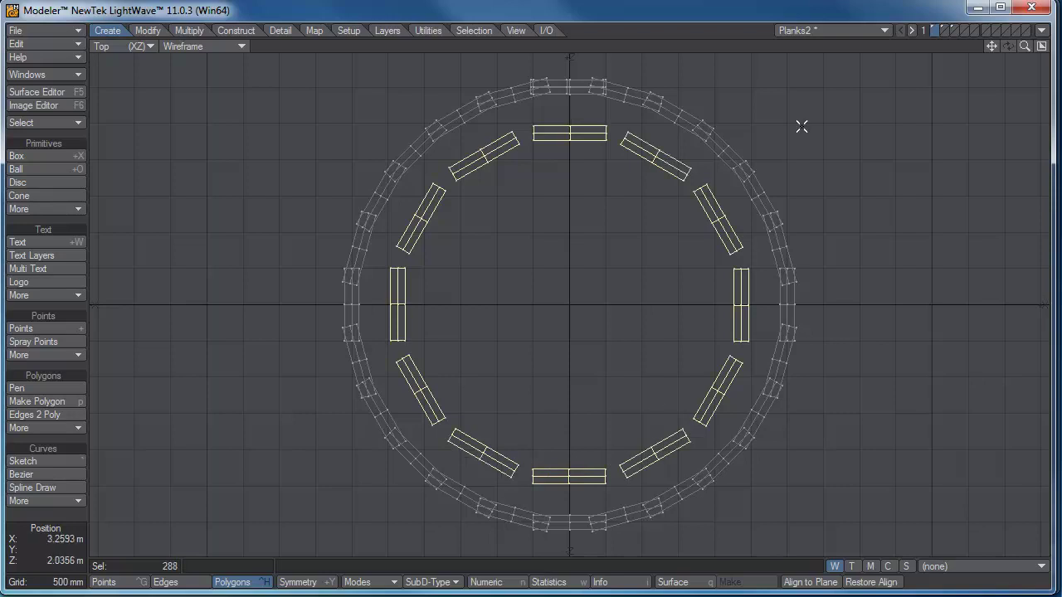
pyautogui.click(1041, 47)
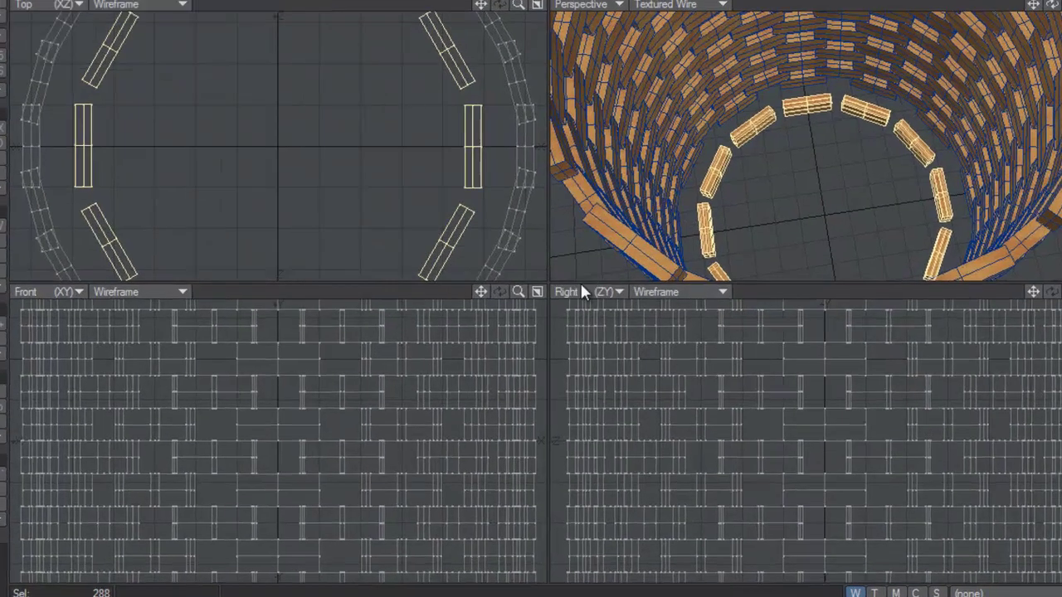
pyautogui.hotkey('shift', 'c')
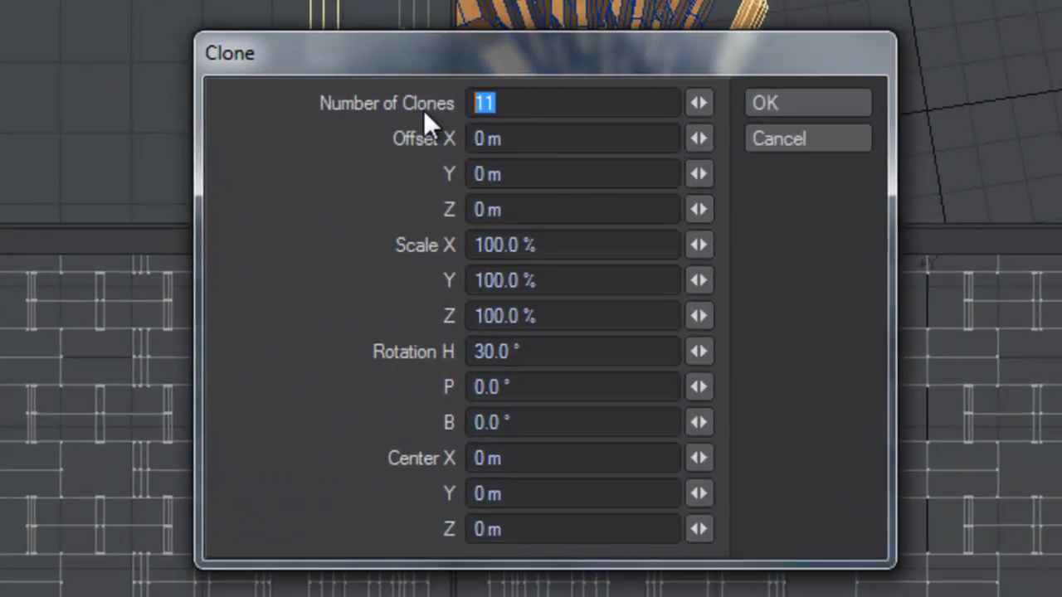
# Clone the ring 24 times with 400mm Y offset and 15° heading rotation
pyautogui.write('24')
pyautogui.click(507, 179)
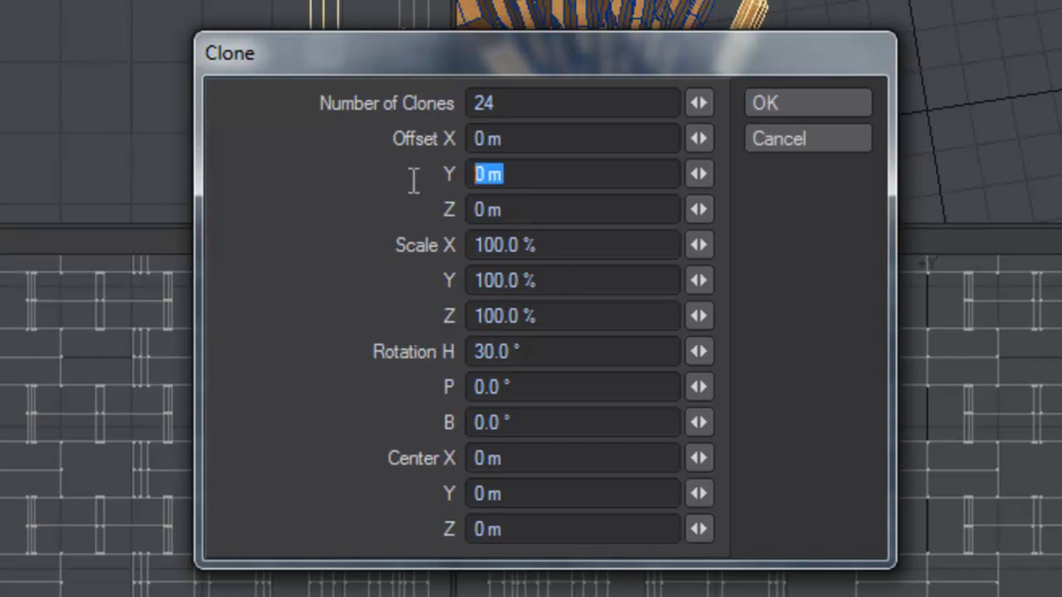
pyautogui.press('BackSpace')
pyautogui.write('400mm')
pyautogui.press('Tab')
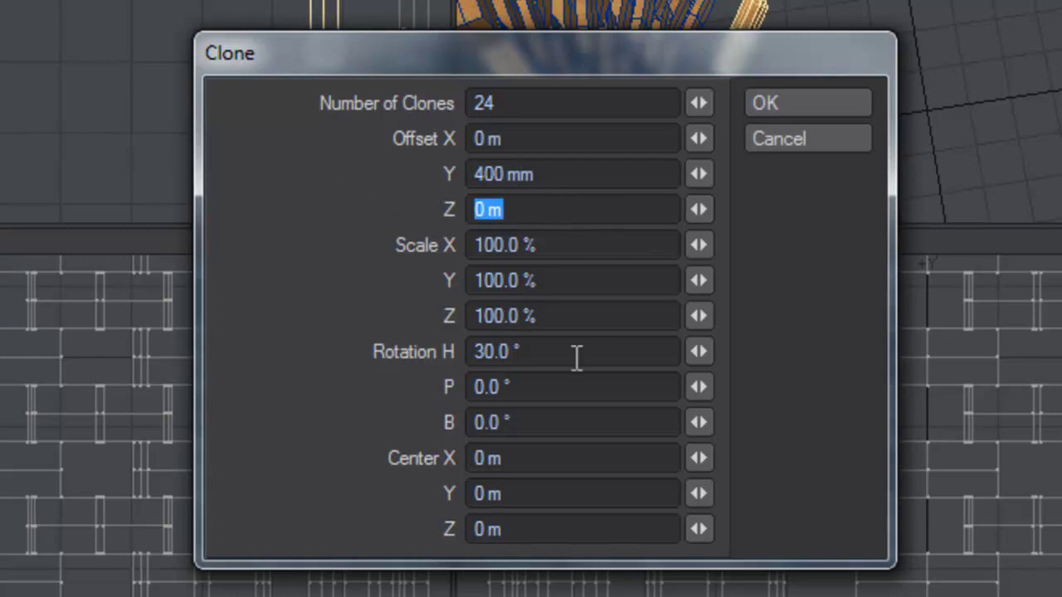
pyautogui.click(540, 358)
pyautogui.write('15')
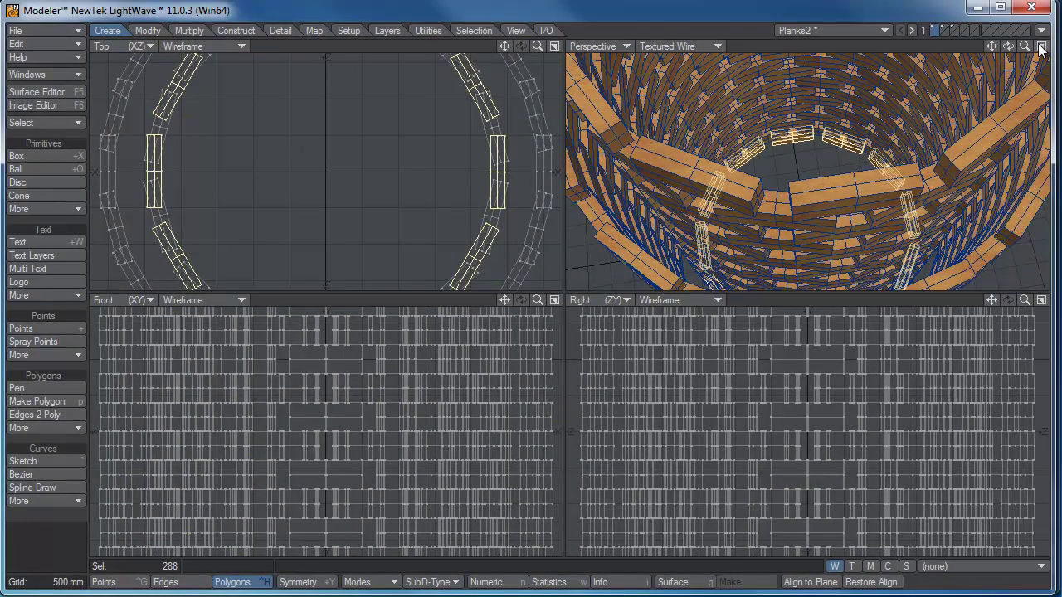
# Fit all views to the tower, orbit the Perspective view and clear the selection
pyautogui.press('a')
pyautogui.moveTo(1008, 47); pyautogui.dragTo(525, 289)
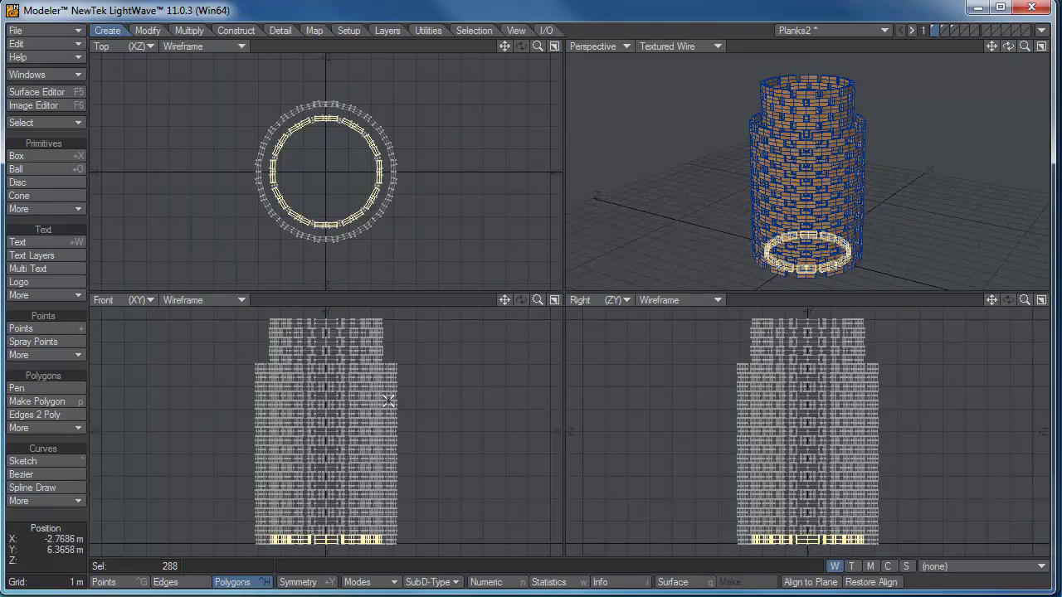
pyautogui.press('/')
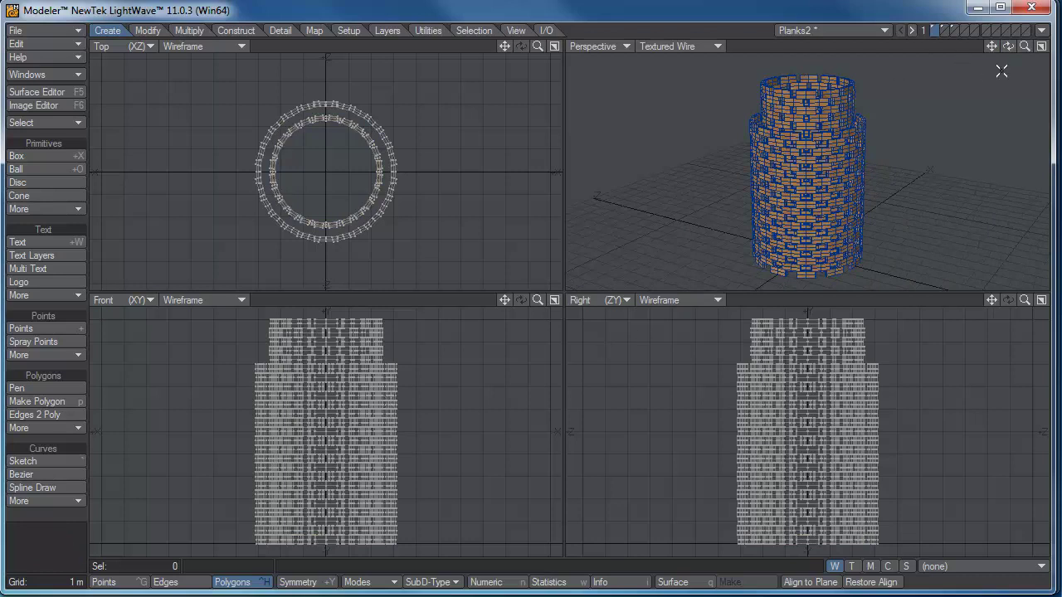
pyautogui.moveTo(1008, 46)
pyautogui.mouseDown()
pyautogui.moveTo(994, 61)
pyautogui.moveTo(991, 52)
pyautogui.moveTo(1028, 40)
pyautogui.moveTo(995, 51)
pyautogui.mouseUp()
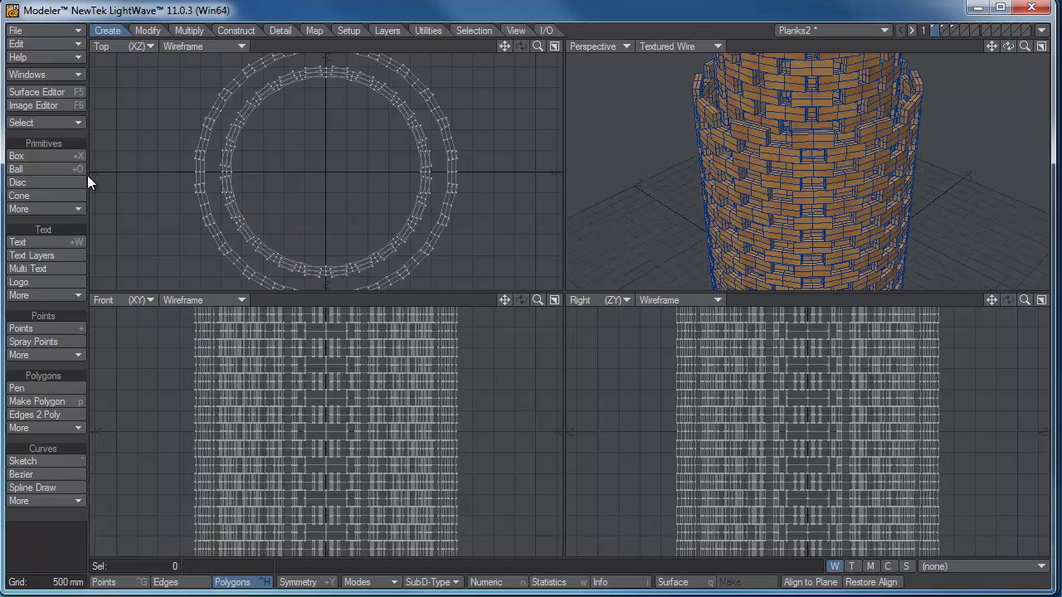
# In the Layers Panel, expand Planks2 and bring Floor, then Destructo, to the foreground
pyautogui.click(385, 30)
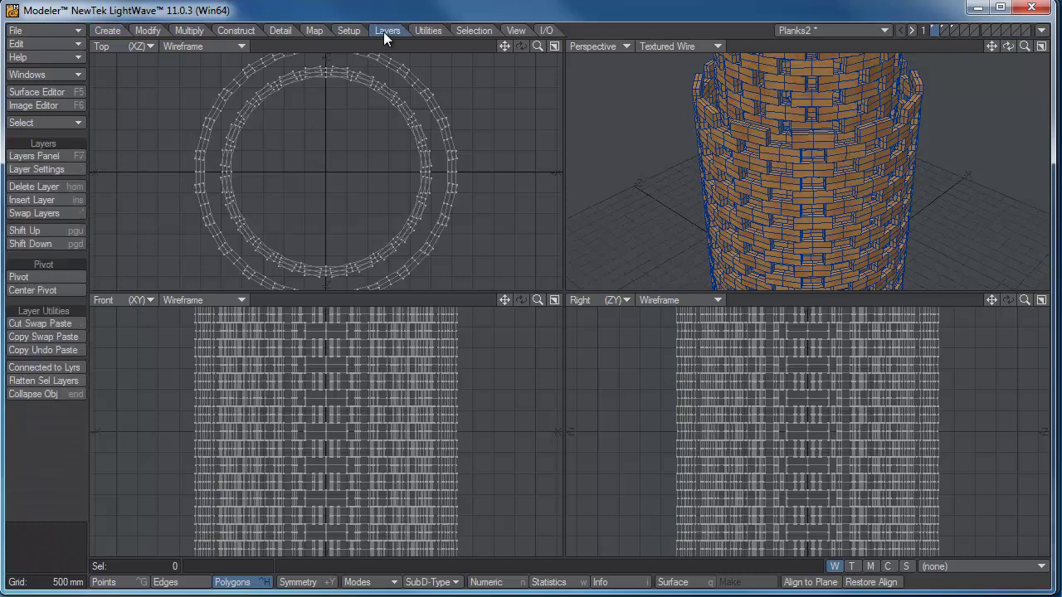
pyautogui.click(54, 155)
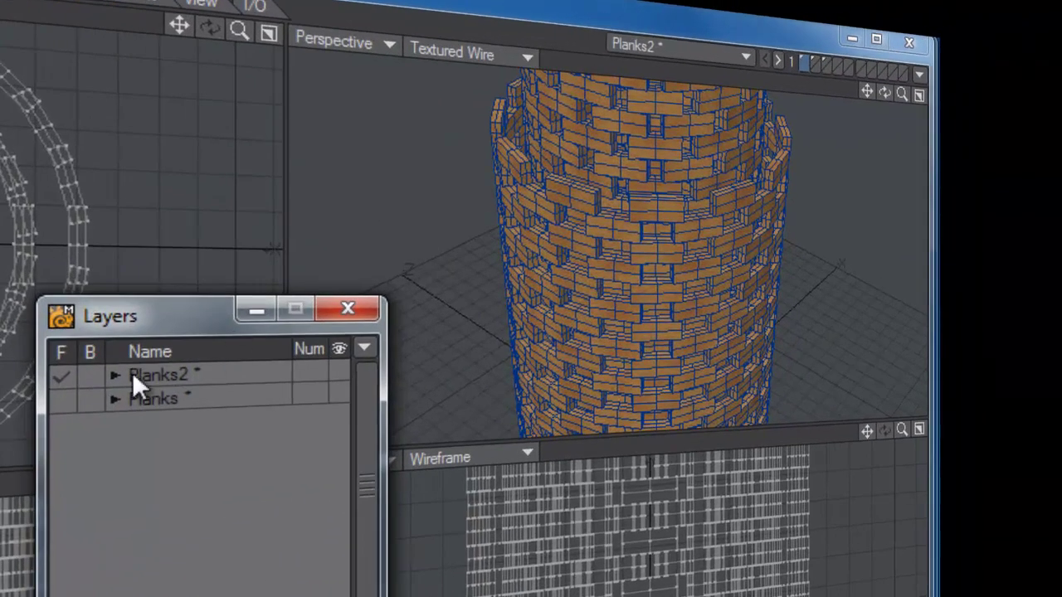
pyautogui.click(115, 375)
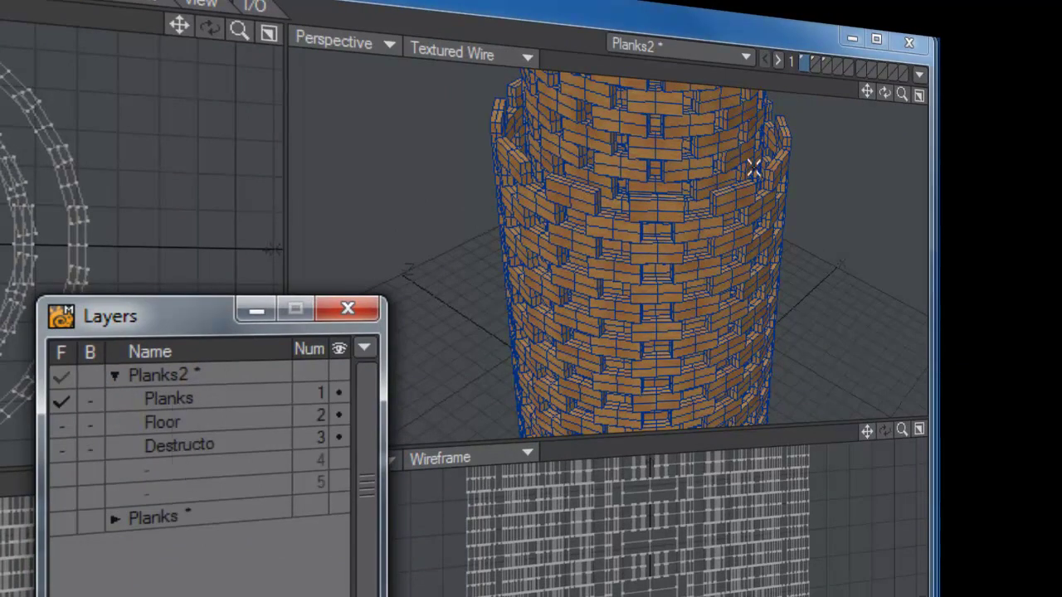
pyautogui.click(814, 63)
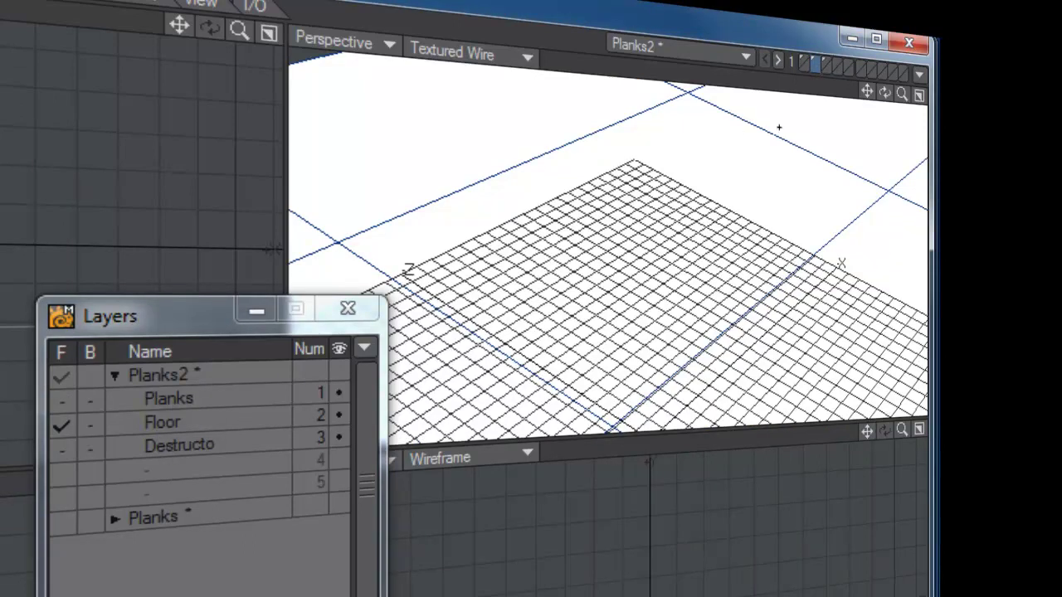
pyautogui.click(825, 60)
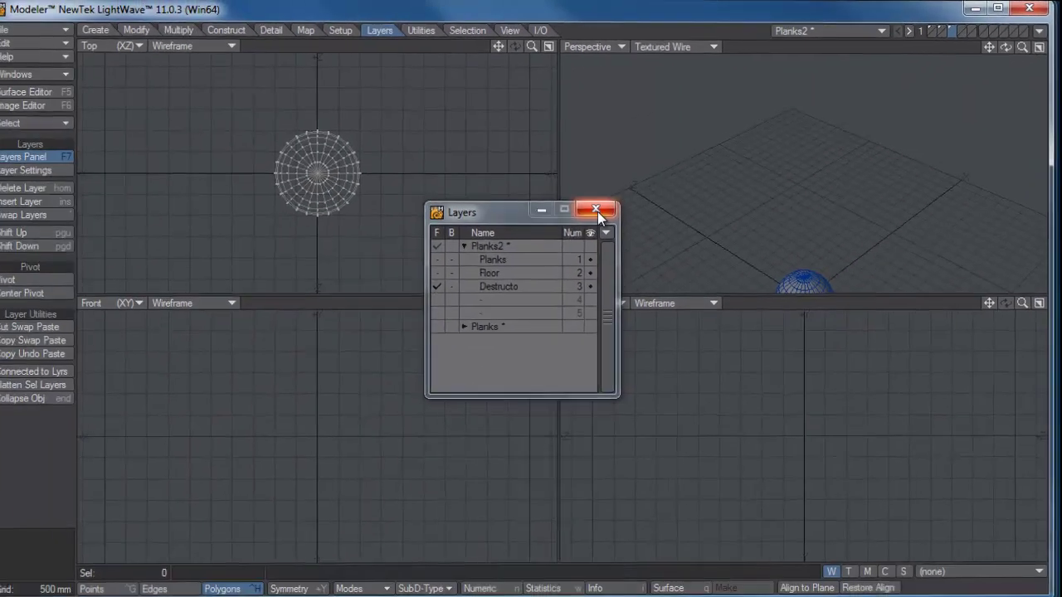
# Review the Sphere, floor, Default and wood22 surfaces in the Surface Editor
pyautogui.click(347, 308)
pyautogui.click(62, 89)
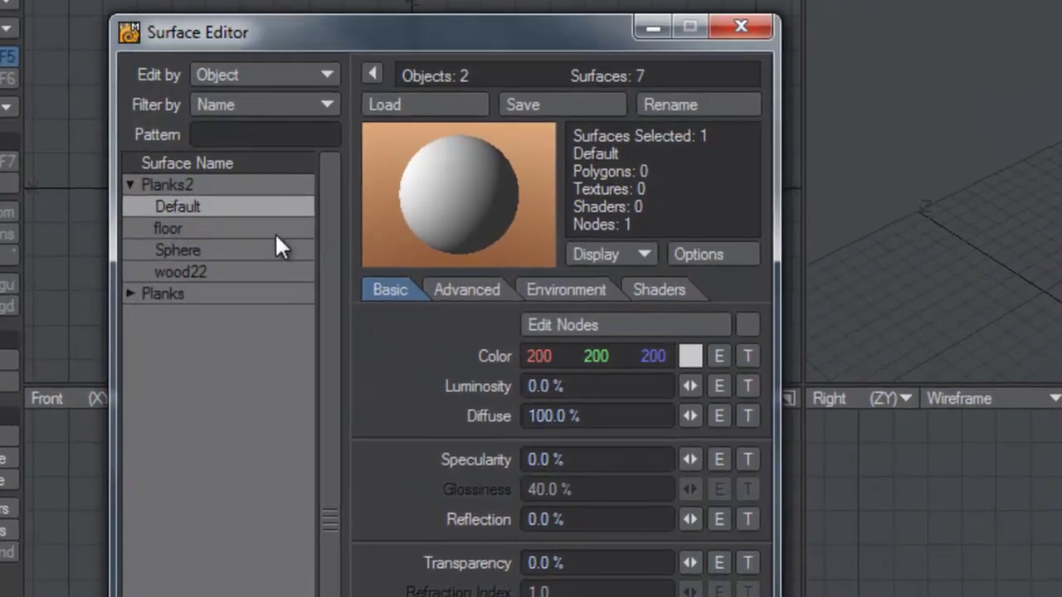
pyautogui.click(181, 250)
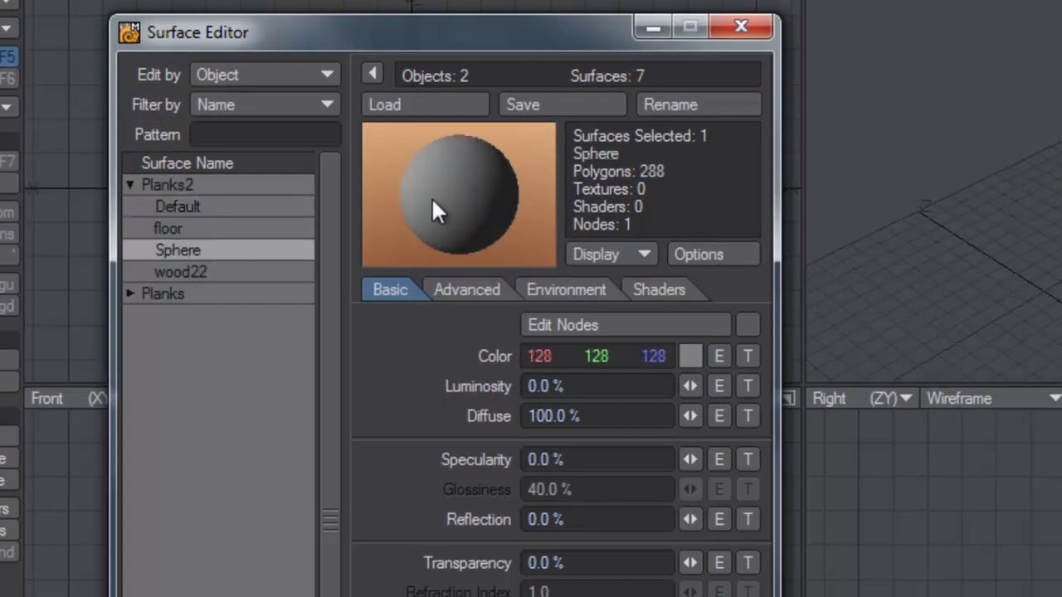
pyautogui.click(166, 230)
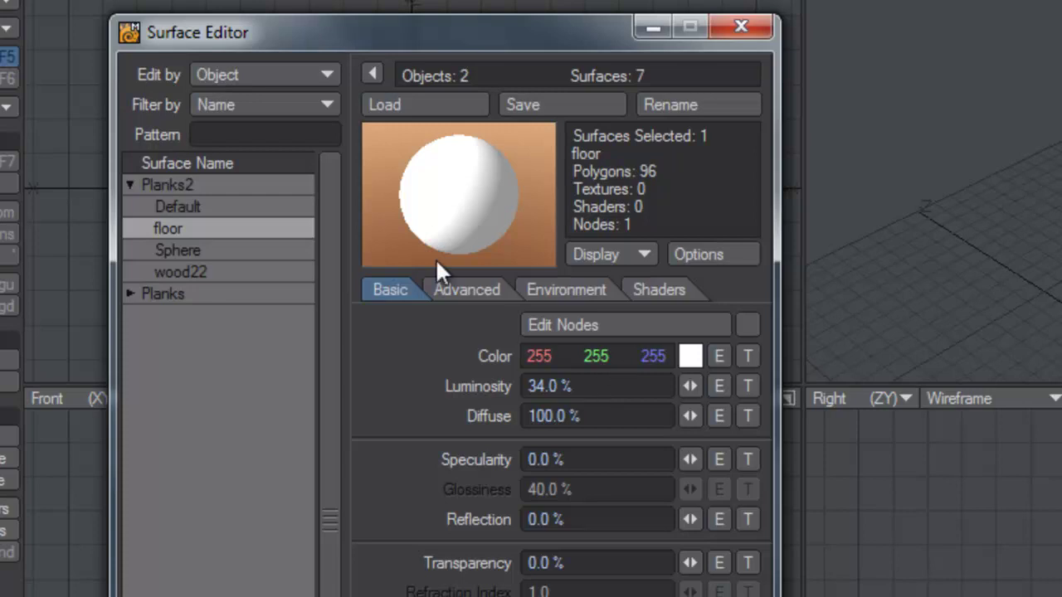
pyautogui.click(190, 209)
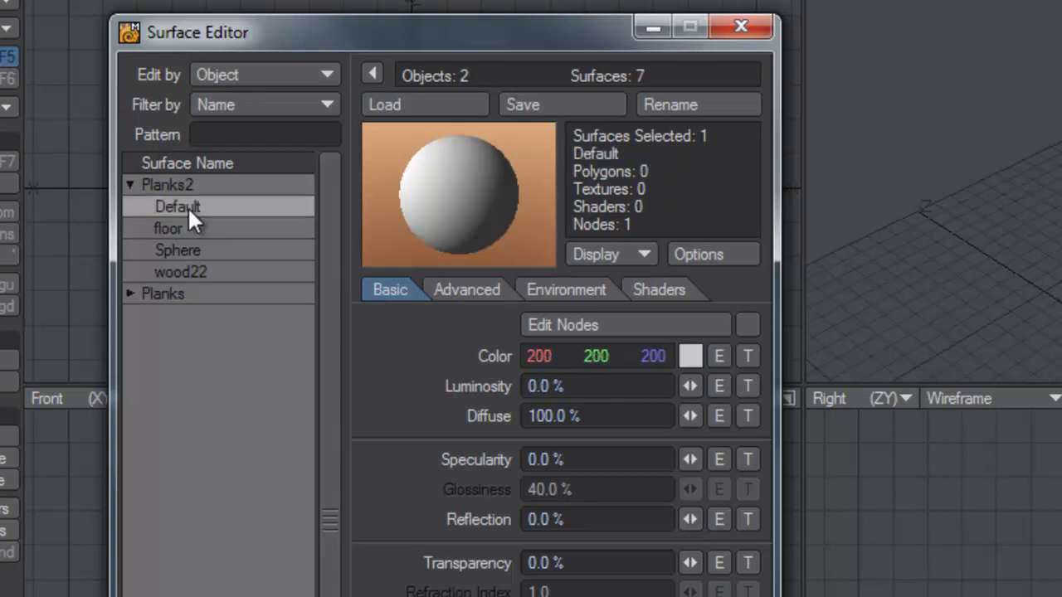
pyautogui.click(175, 270)
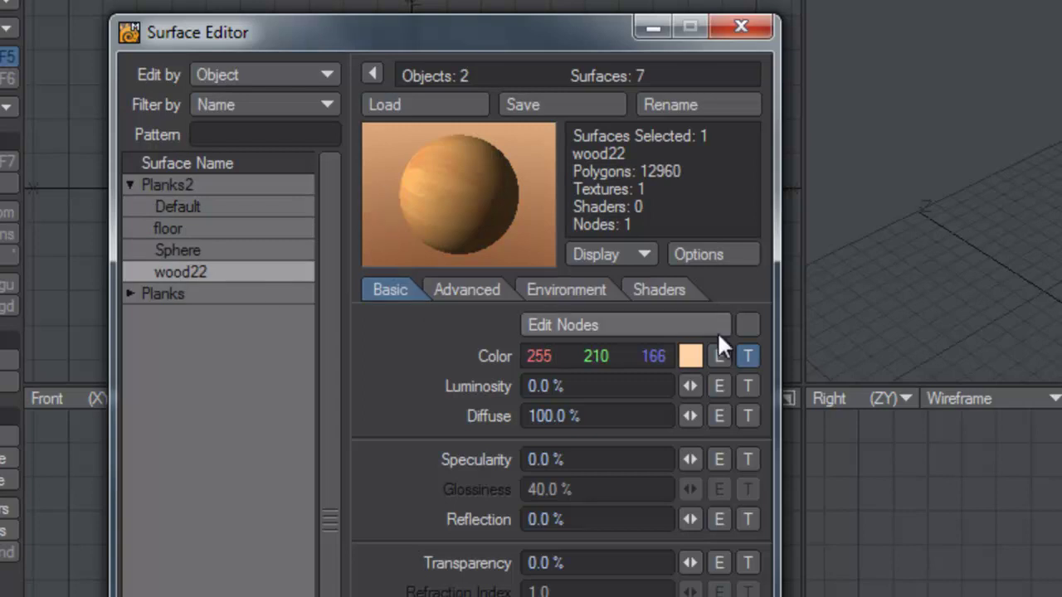
# Inspect wood22's colour image texture, then close the Texture and Surface Editors
pyautogui.click(747, 356)
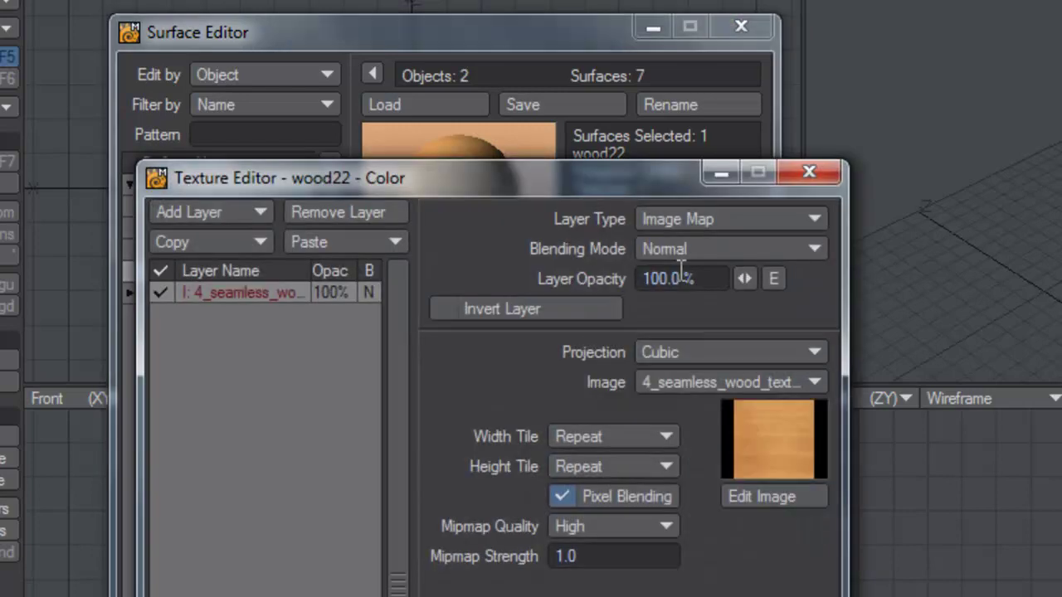
pyautogui.moveTo(592, 177); pyautogui.dragTo(595, 105)
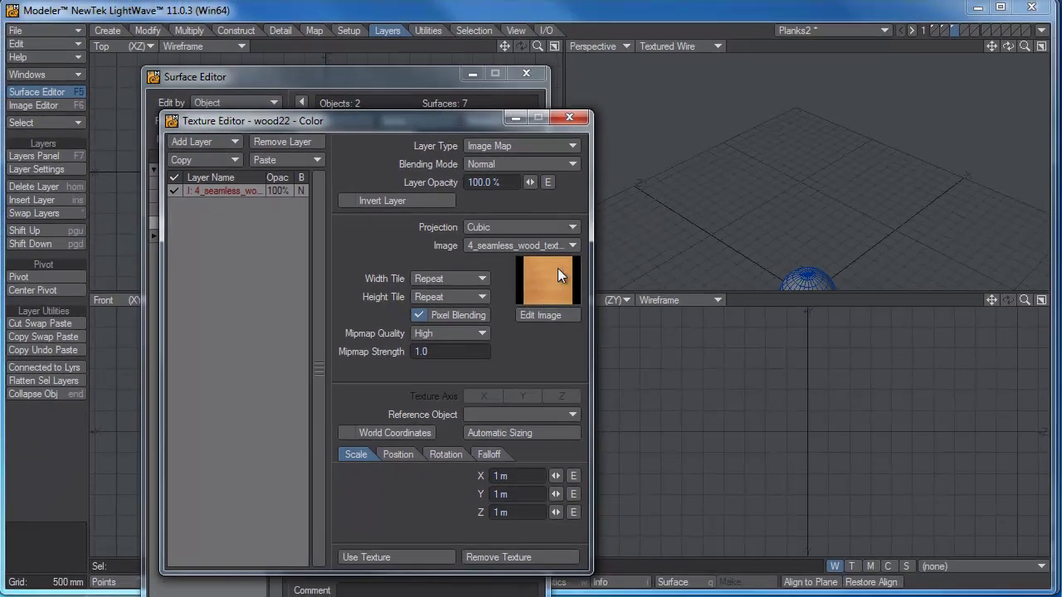
pyautogui.click(391, 556)
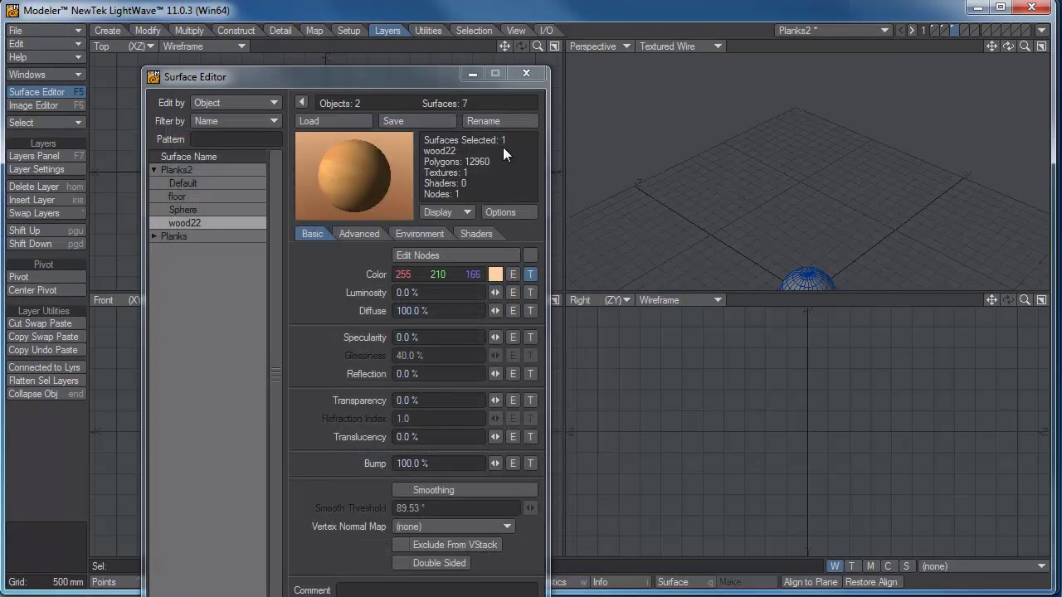
pyautogui.click(525, 73)
# Save the Planks2 object
pyautogui.click(25, 31)
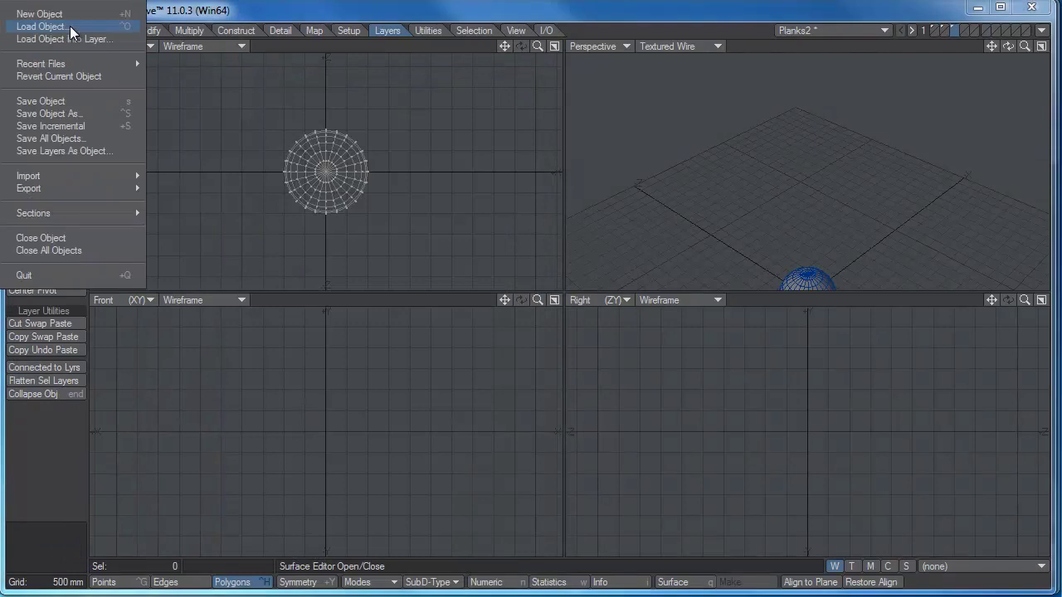
pyautogui.click(64, 101)
pyautogui.click(1041, 31)
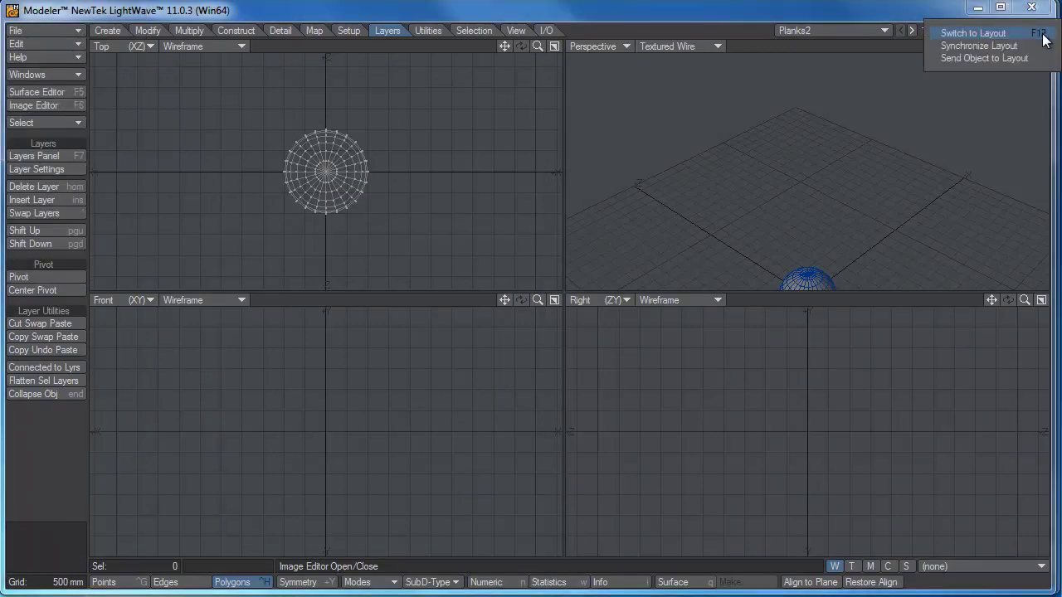